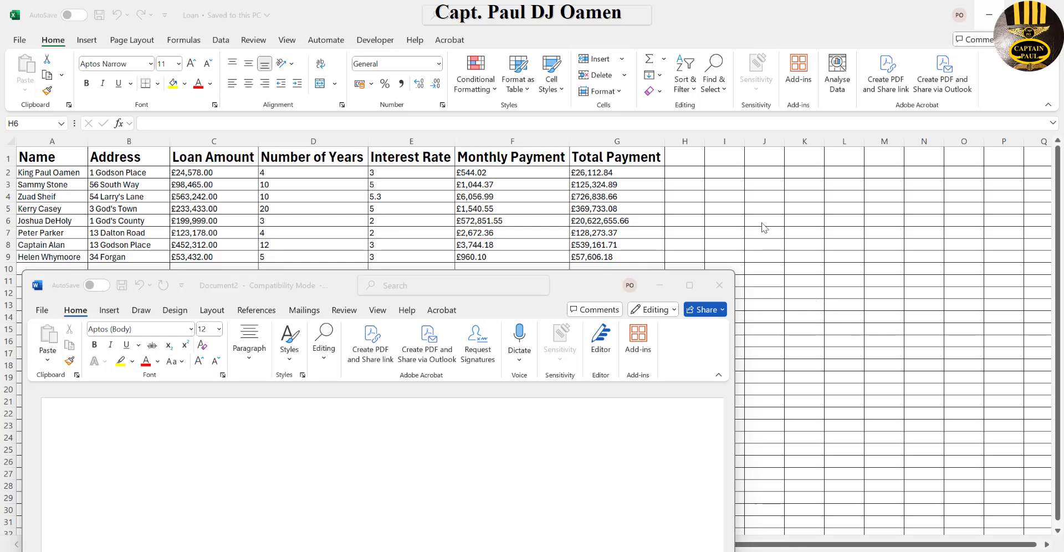
- Review the eight loan records in Excel rows 2–9, then return to the blank Word document
{"action": "key", "text": "alt+Tab"}
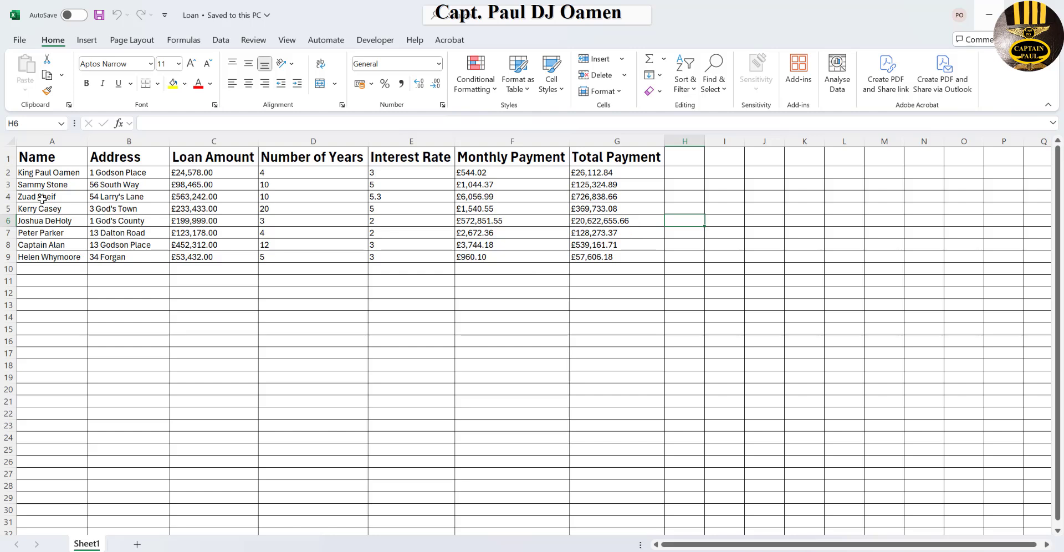
{"action": "left_click_drag", "start_coordinate": [3, 174], "coordinate": [25, 254]}
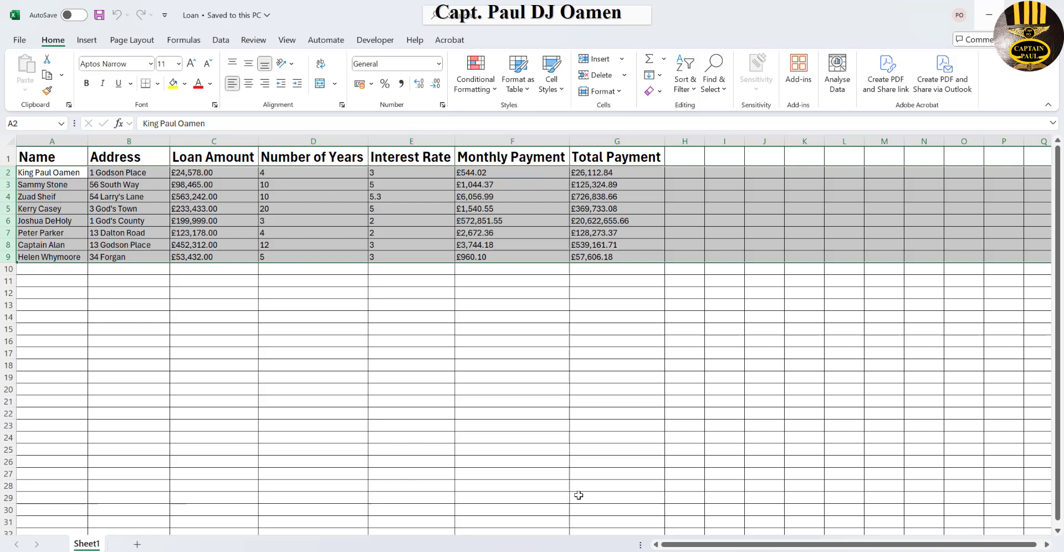
{"action": "key", "text": "alt+Tab"}
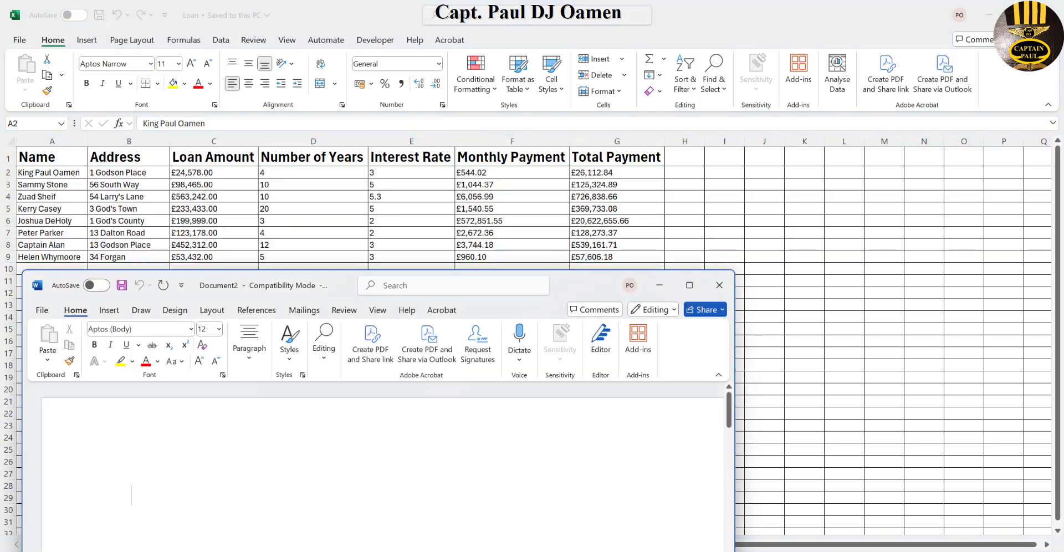
- Maximize Document2 and make it a Letters-type mail merge document
{"action": "left_click", "coordinate": [691, 287]}
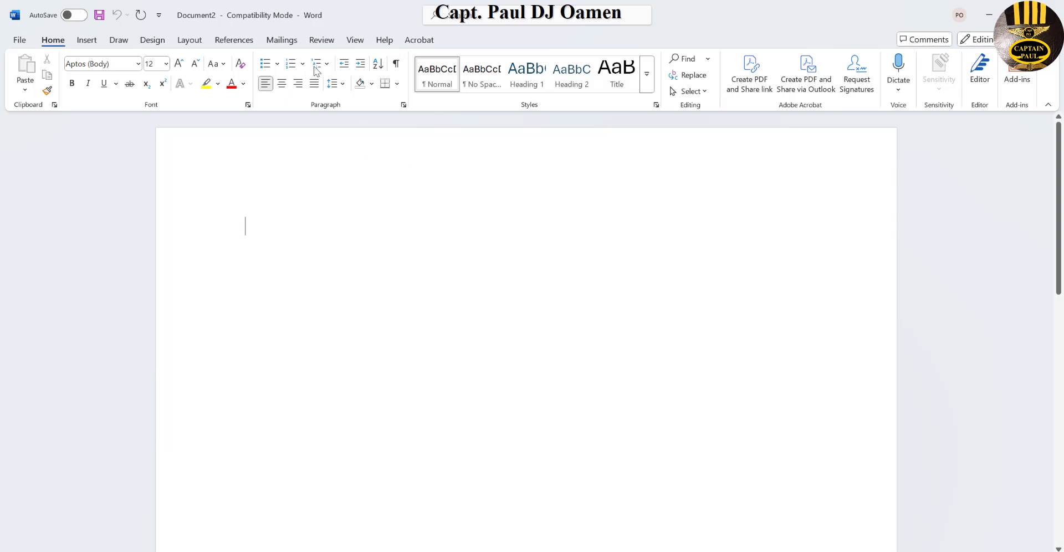
{"action": "left_click", "coordinate": [287, 41]}
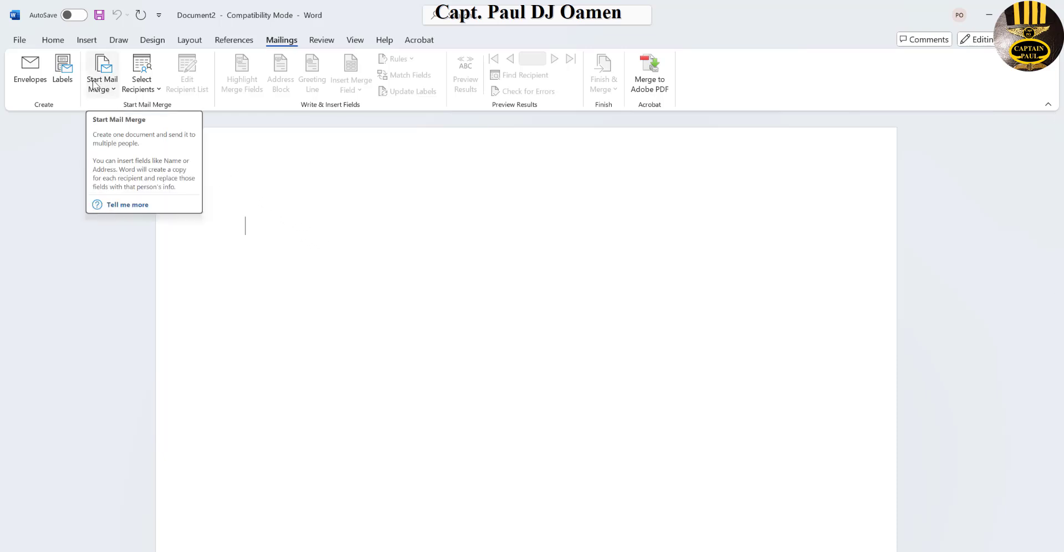
{"action": "left_click", "coordinate": [112, 91]}
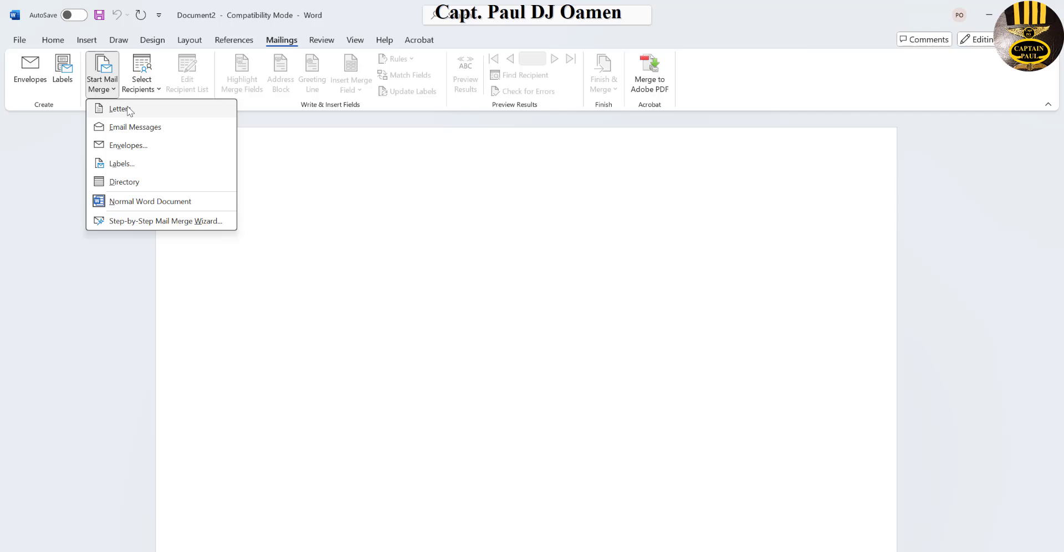
{"action": "left_click", "coordinate": [132, 109]}
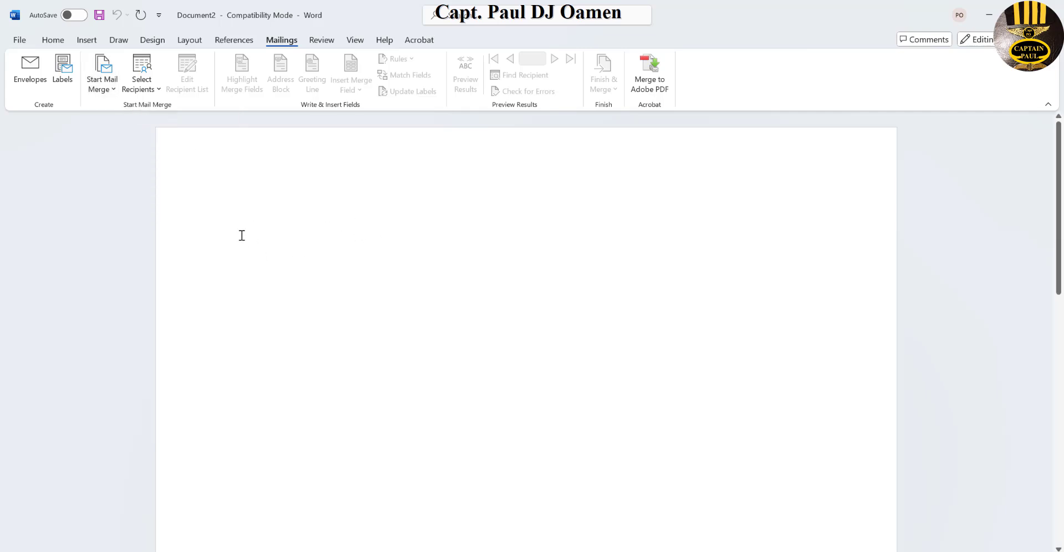
- Use Sheet1$ of the Loan workbook in Documents as the existing recipient list
{"action": "left_click", "coordinate": [158, 90]}
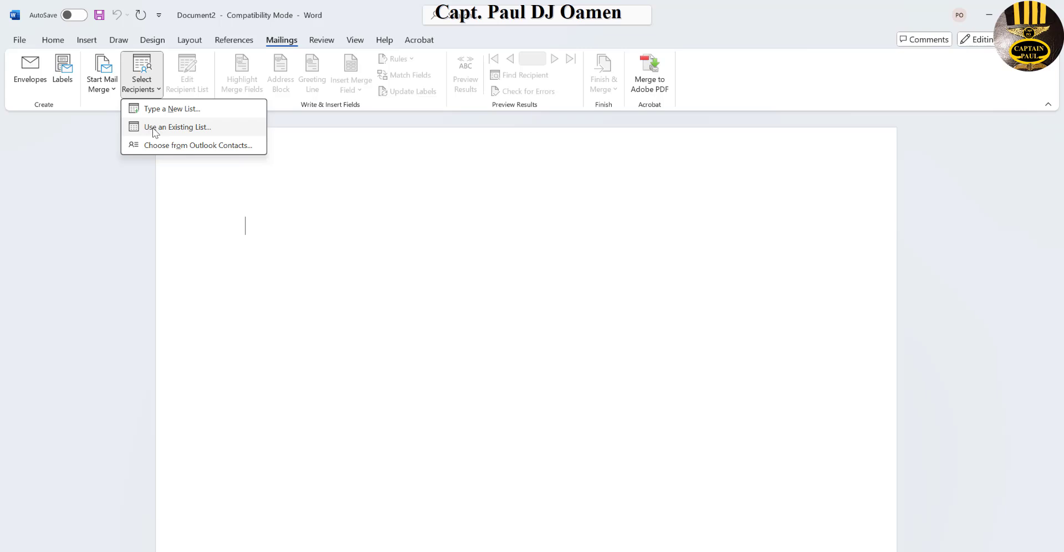
{"action": "left_click", "coordinate": [204, 129]}
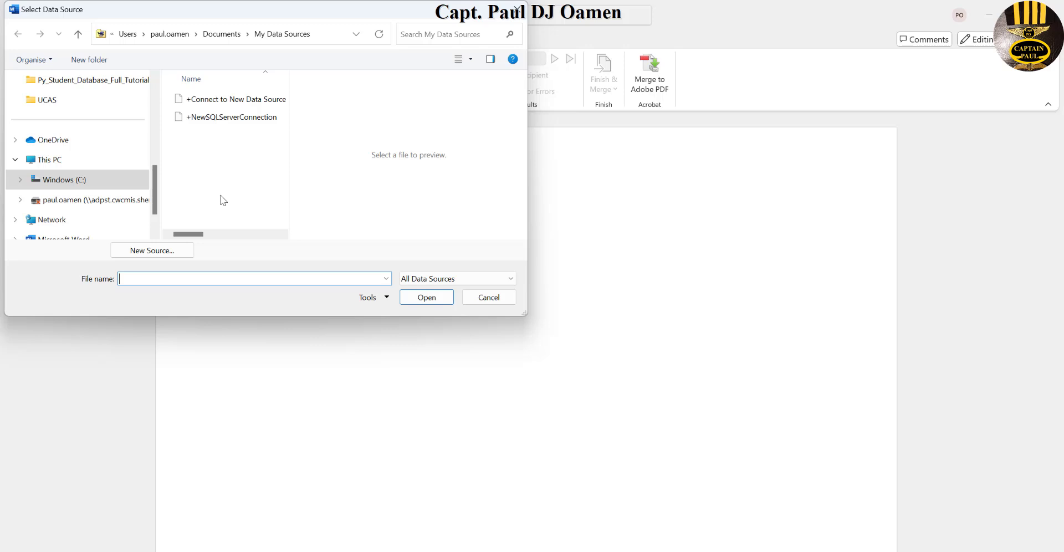
{"action": "left_click_drag", "start_coordinate": [155, 184], "coordinate": [156, 135]}
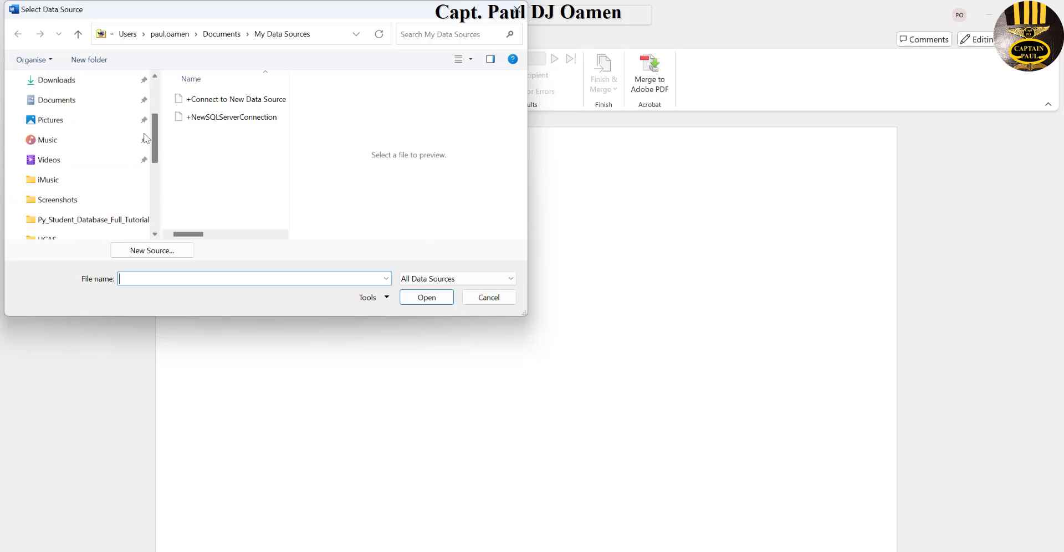
{"action": "left_click", "coordinate": [62, 101]}
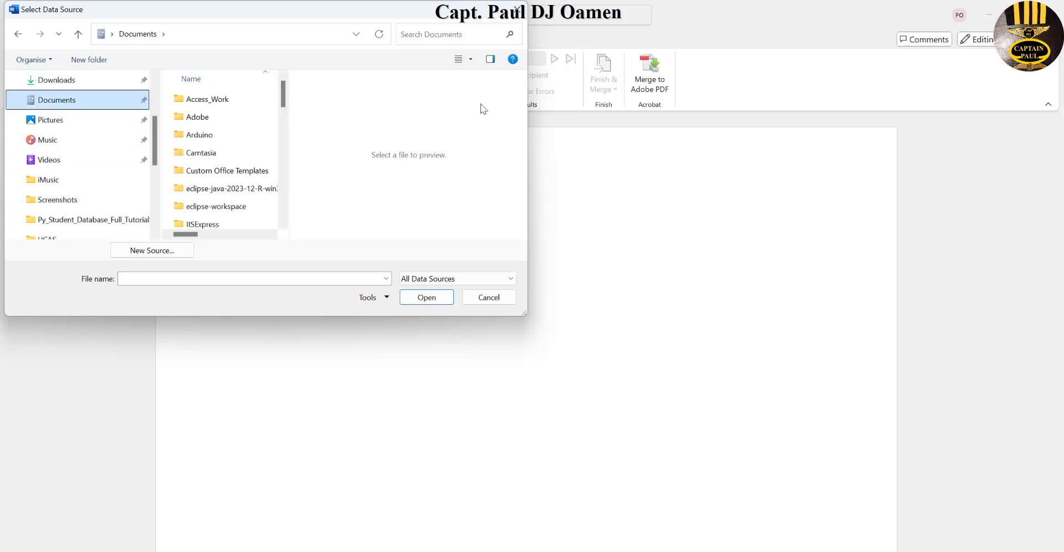
{"action": "left_click_drag", "start_coordinate": [284, 104], "coordinate": [292, 197]}
{"action": "double_click", "coordinate": [205, 138]}
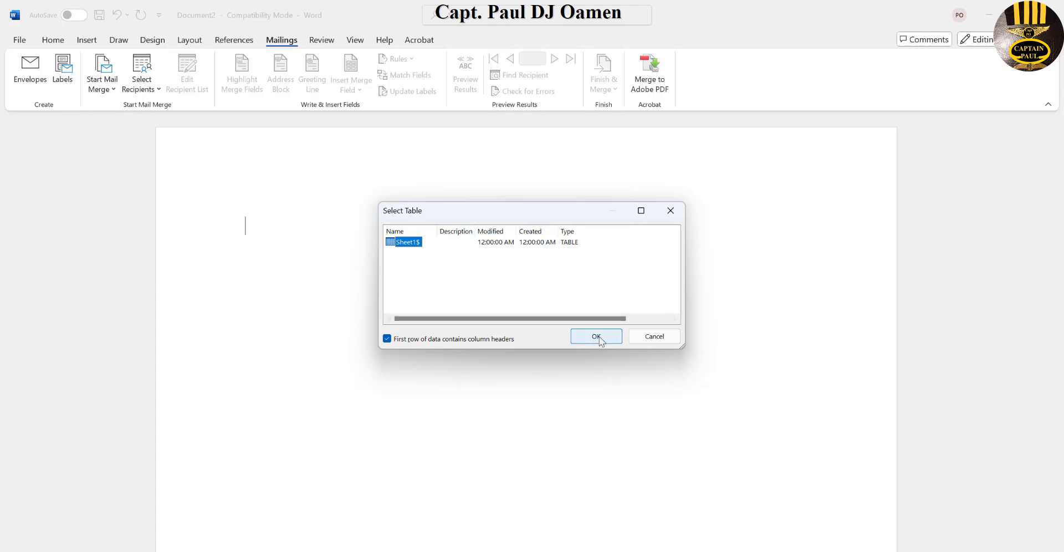
{"action": "left_click", "coordinate": [598, 337]}
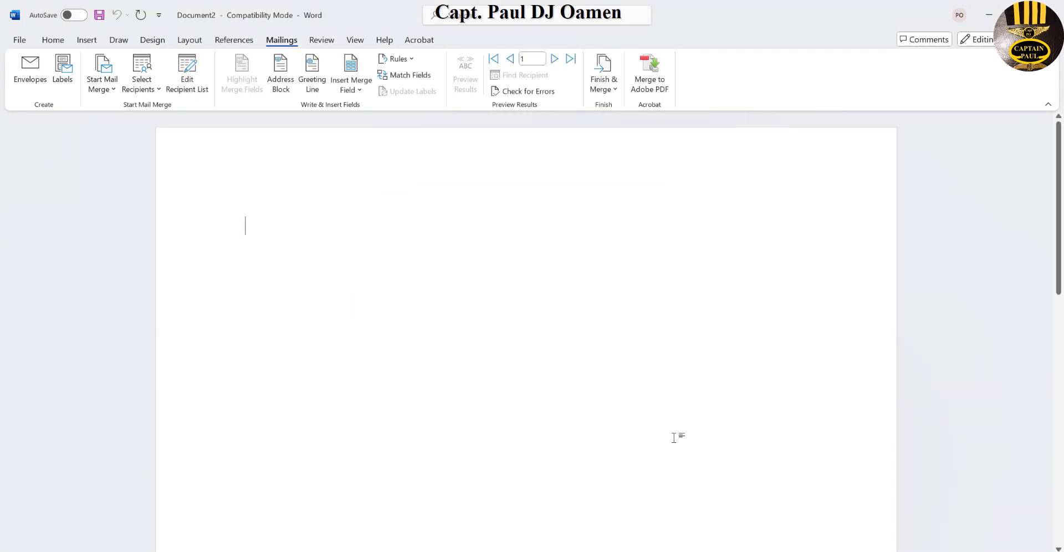
{"action": "key", "text": "alt+Tab"}
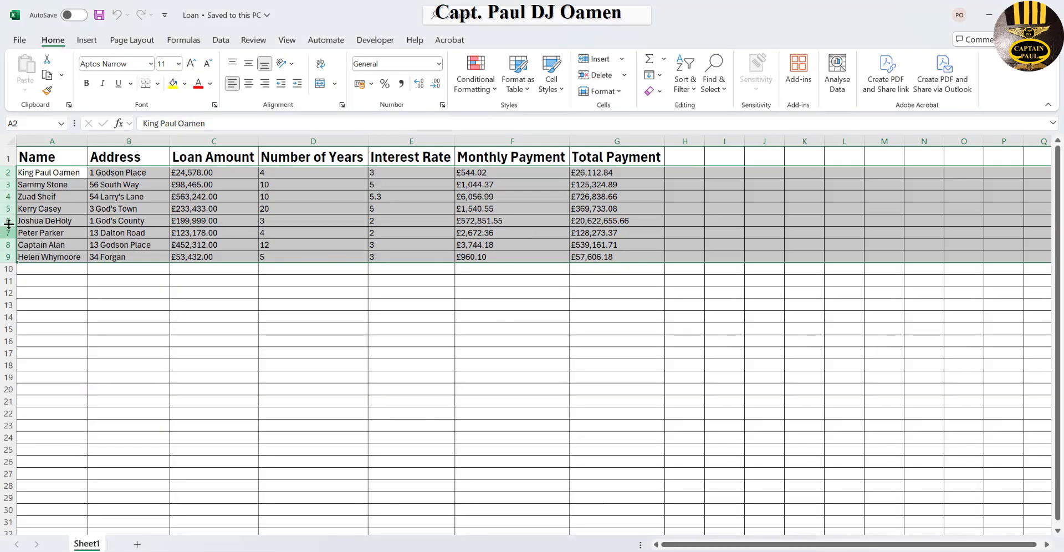
{"action": "left_click_drag", "start_coordinate": [6, 166], "coordinate": [7, 256]}
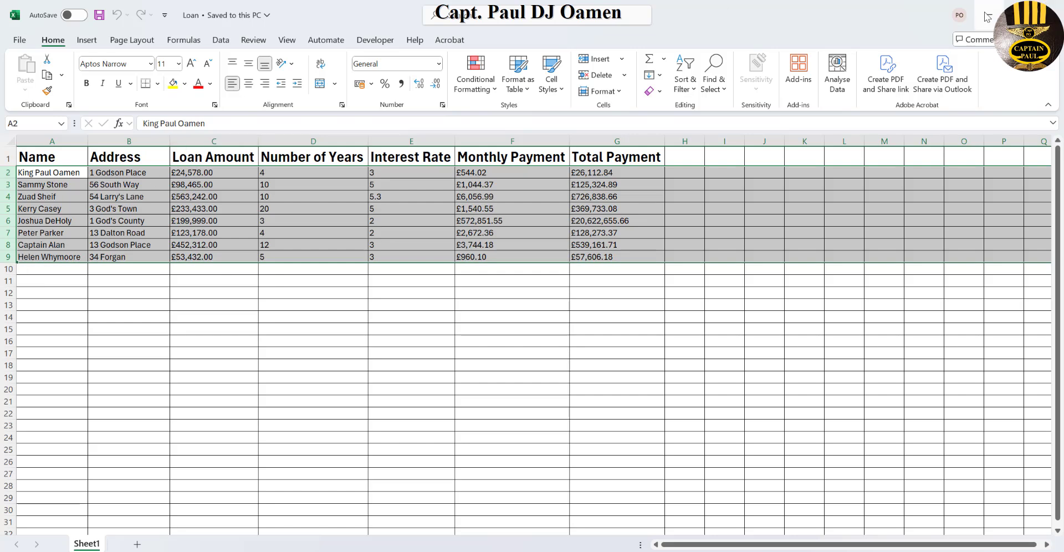
{"action": "key", "text": "alt+Tab"}
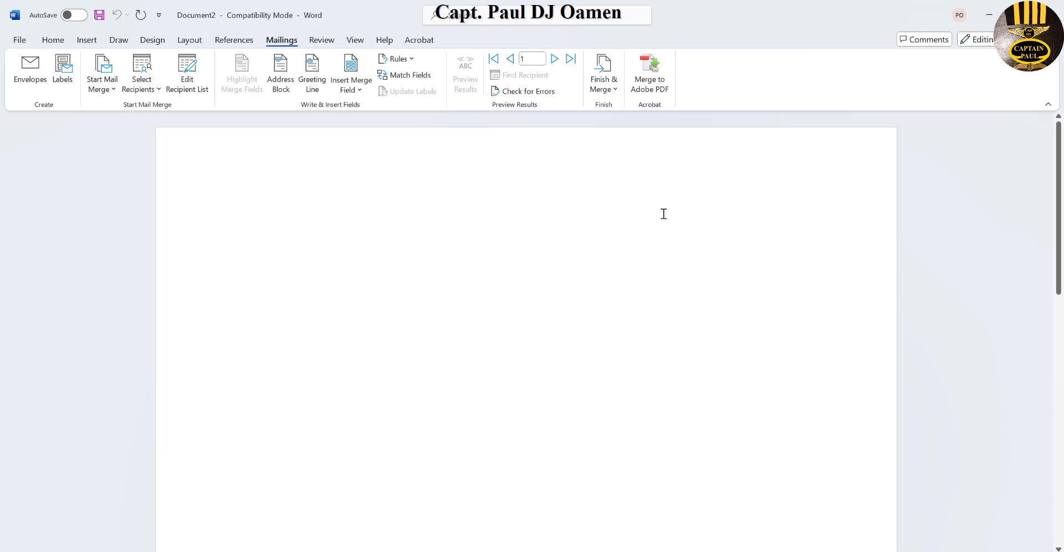
{"action": "left_click", "coordinate": [363, 88]}
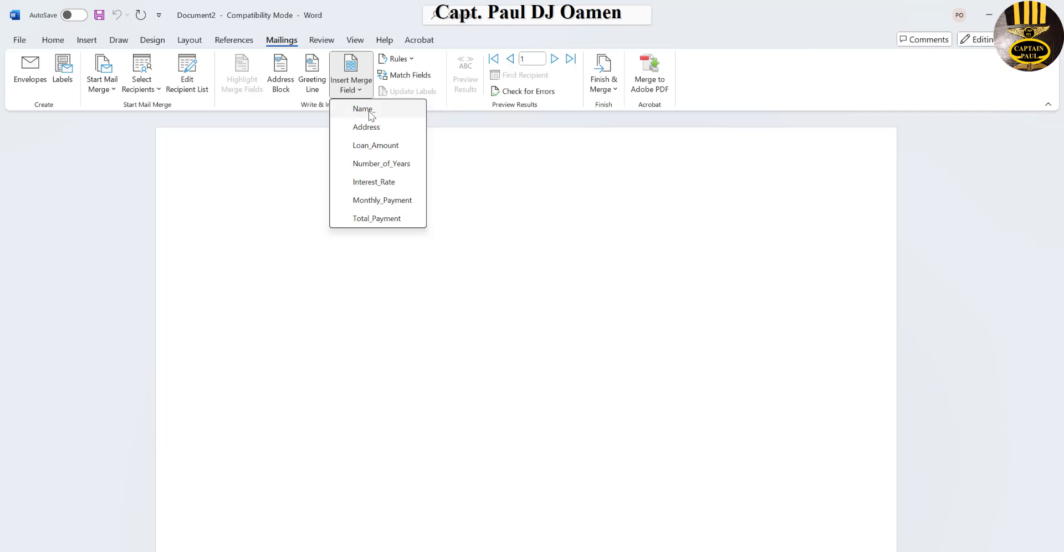
{"action": "left_click", "coordinate": [714, 409]}
{"action": "left_click", "coordinate": [568, 551]}
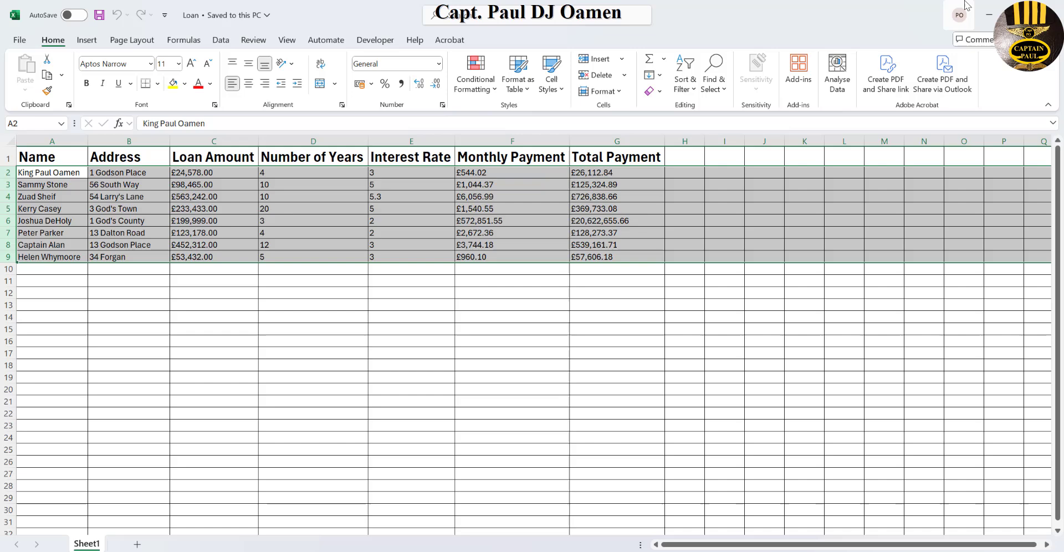
{"action": "left_click", "coordinate": [1015, 7]}
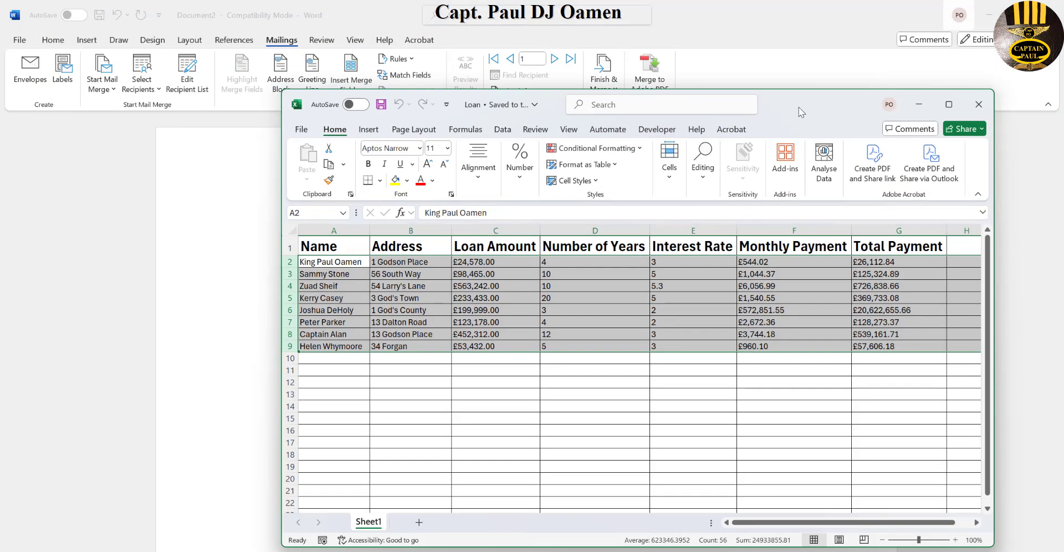
{"action": "left_click_drag", "start_coordinate": [799, 108], "coordinate": [633, 209]}
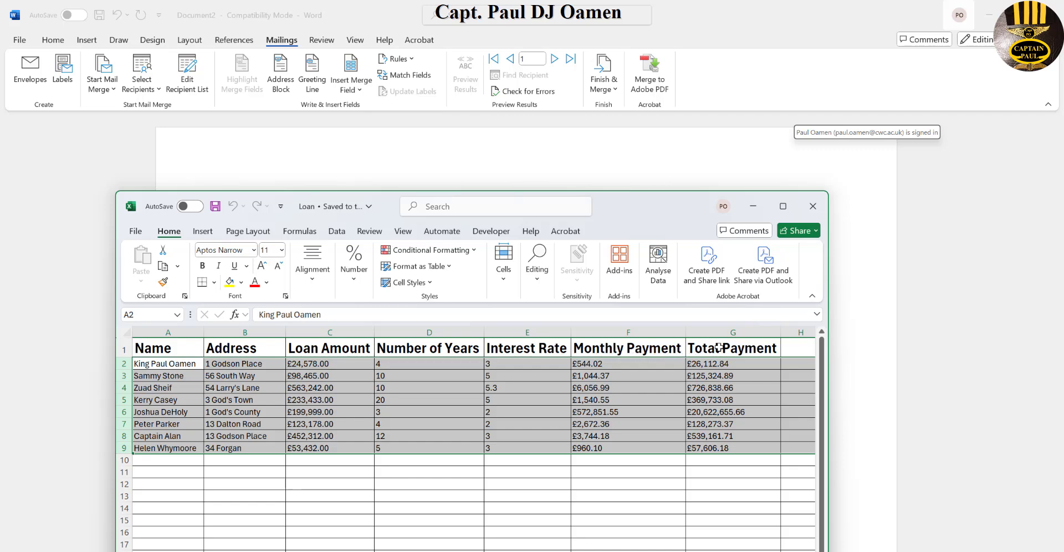
{"action": "left_click", "coordinate": [362, 91]}
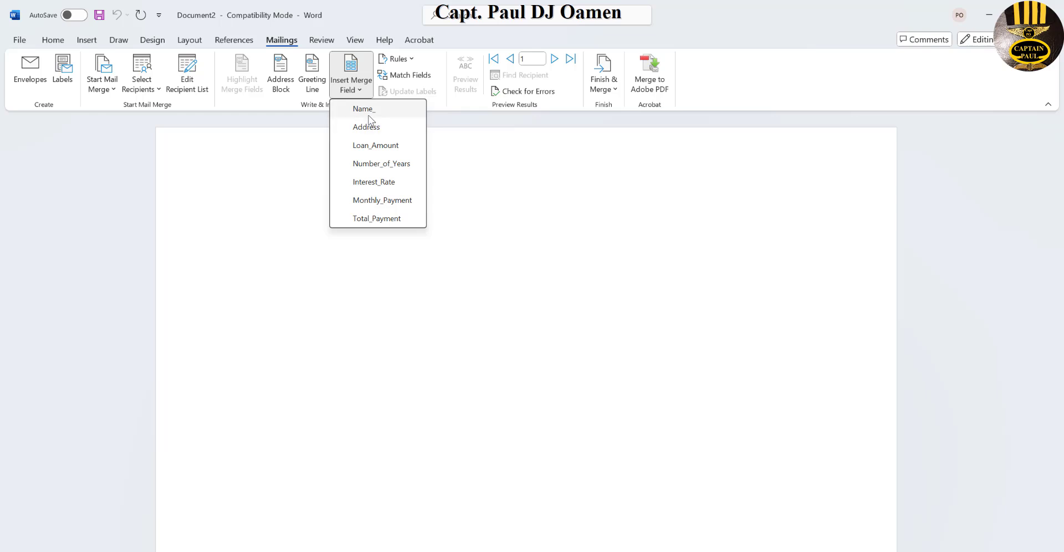
- Insert the Name_, Address, Loan_Amount and Number_of_Years merge fields on separate lines
{"action": "left_click", "coordinate": [262, 234]}
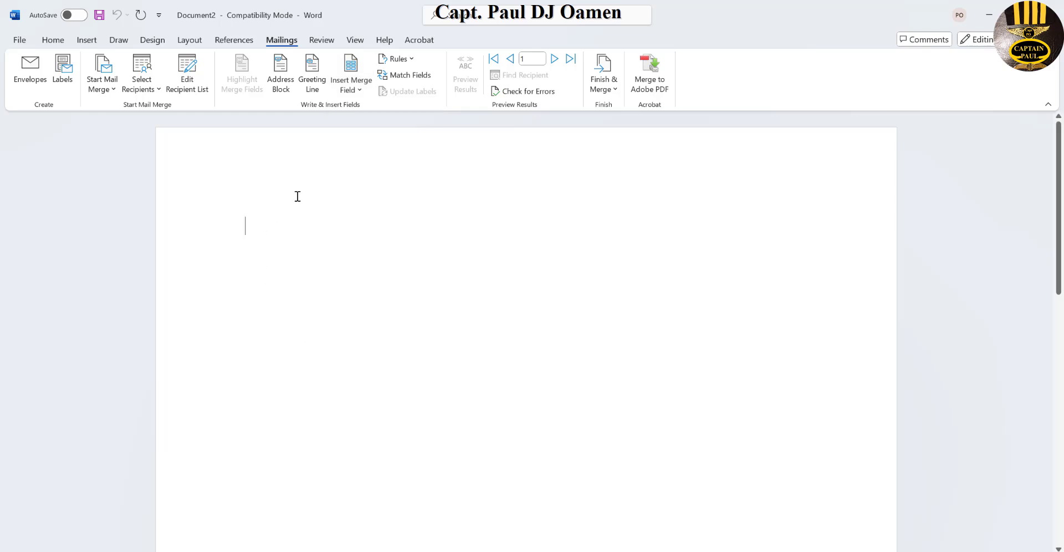
{"action": "left_click", "coordinate": [345, 87]}
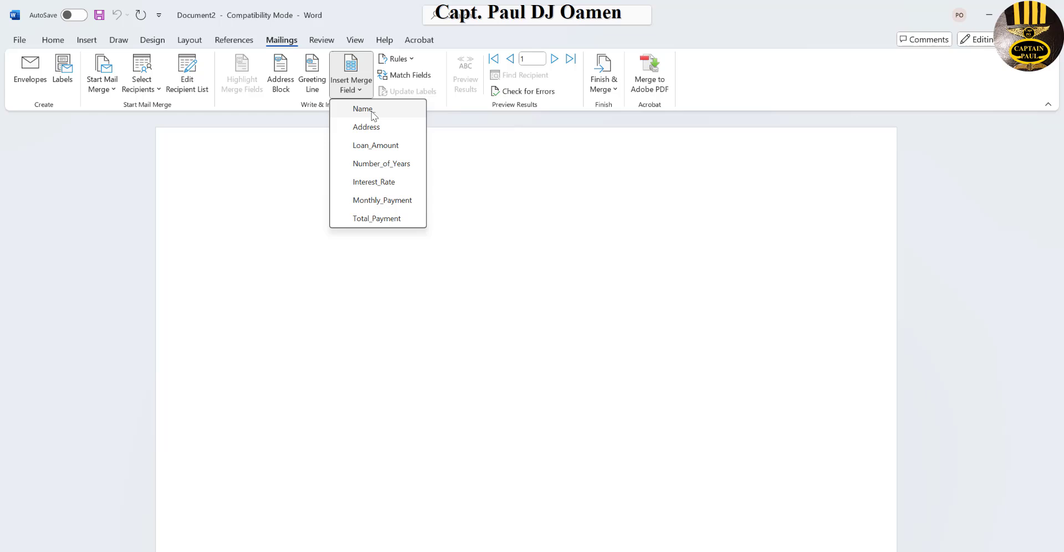
{"action": "left_click", "coordinate": [369, 112]}
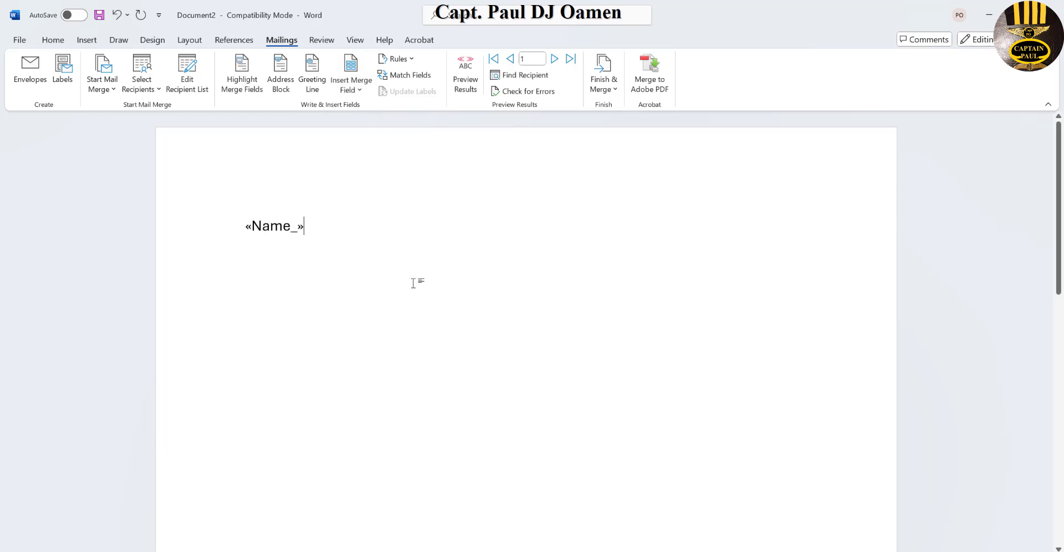
{"action": "left_click", "coordinate": [351, 83]}
{"action": "left_click", "coordinate": [378, 131]}
{"action": "key", "text": "Return"}
{"action": "left_click", "coordinate": [350, 83]}
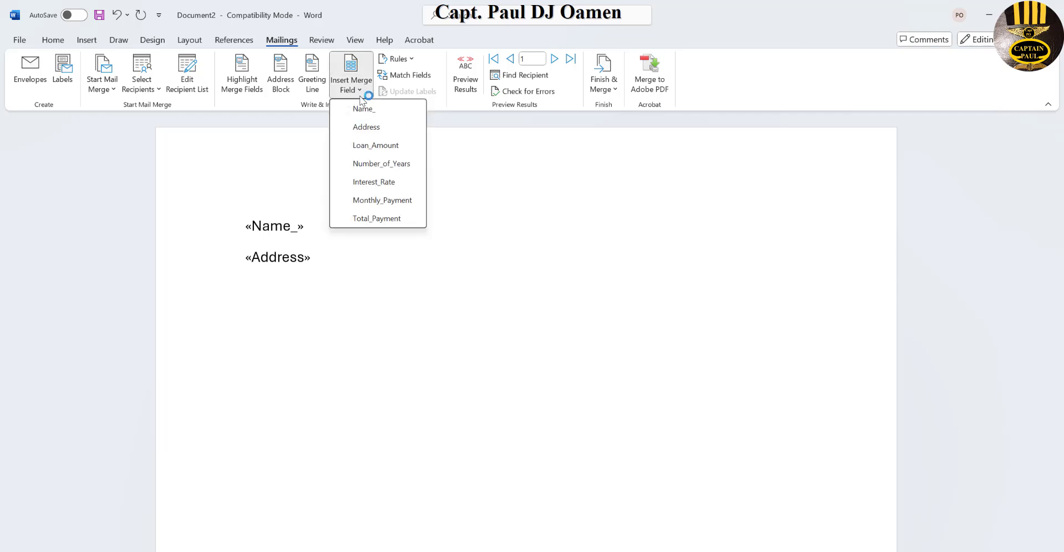
{"action": "left_click", "coordinate": [375, 145]}
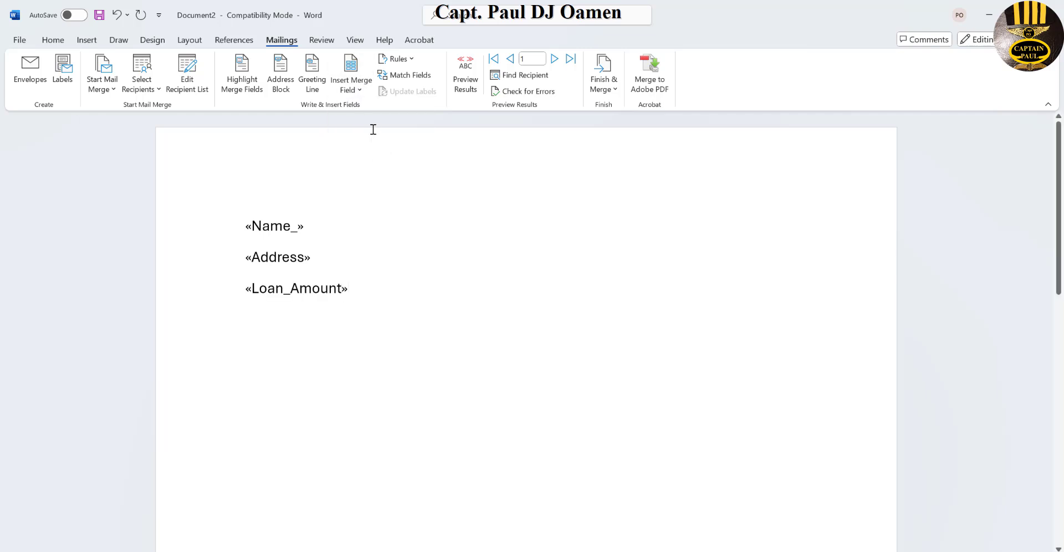
{"action": "key", "text": "Return"}
{"action": "left_click", "coordinate": [351, 83]}
{"action": "left_click", "coordinate": [381, 164]}
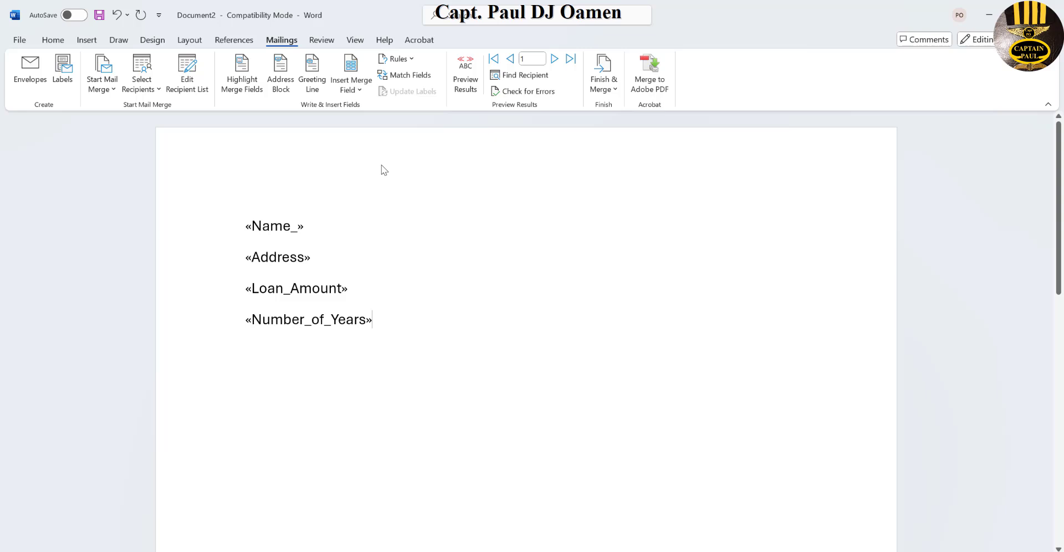
{"action": "key", "text": "Return"}
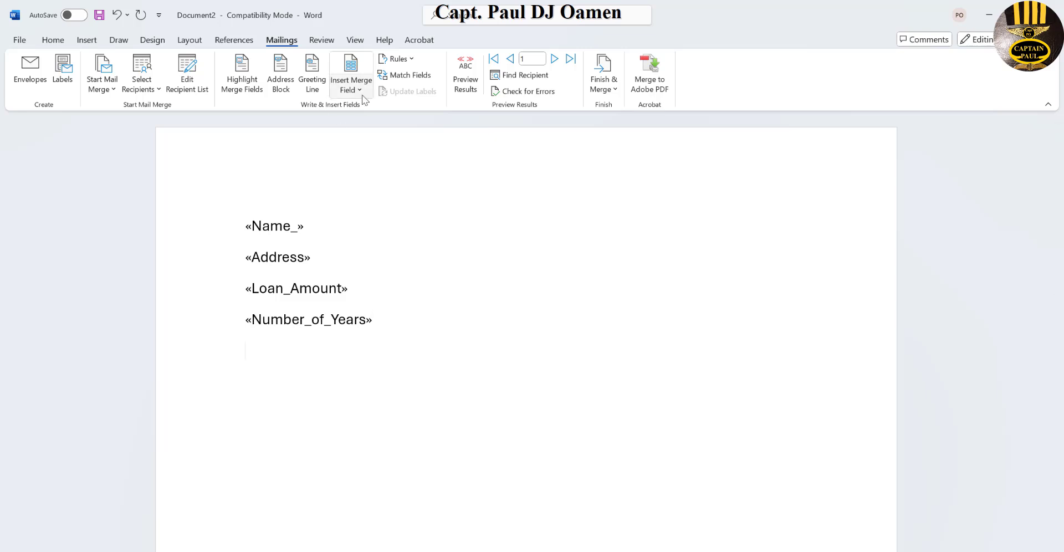
- Add the Interest_Rate, Monthly_Payment and Total_Payment fields on their own lines, plus a blank line
{"action": "left_click", "coordinate": [361, 94]}
{"action": "left_click", "coordinate": [382, 181]}
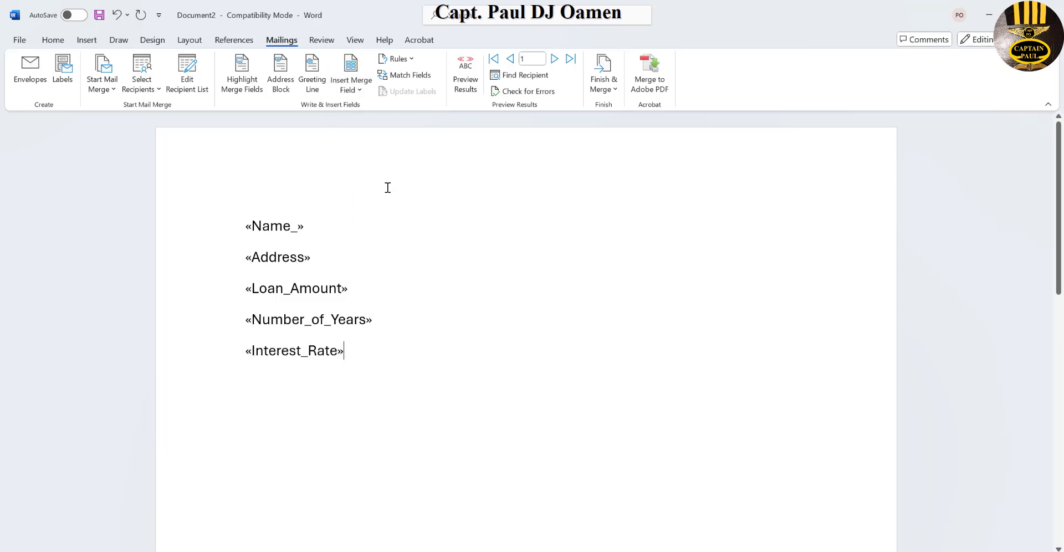
{"action": "key", "text": "Return"}
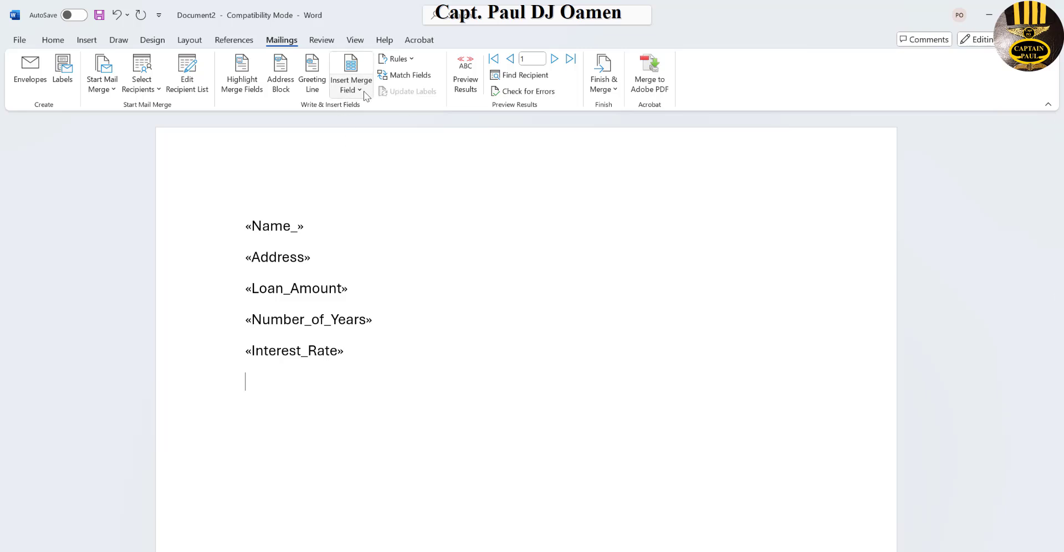
{"action": "left_click", "coordinate": [363, 91]}
{"action": "left_click", "coordinate": [413, 203]}
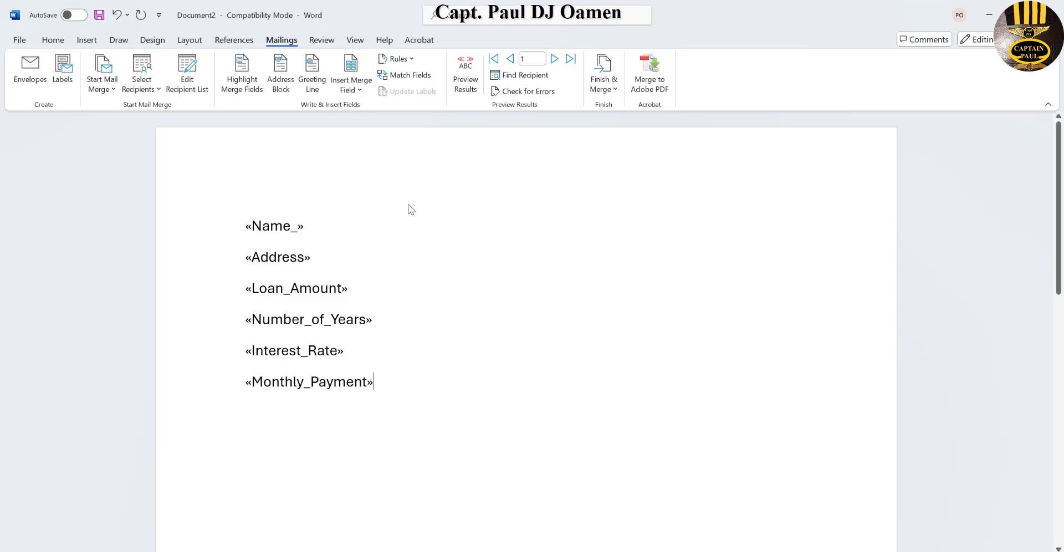
{"action": "key", "text": "Return"}
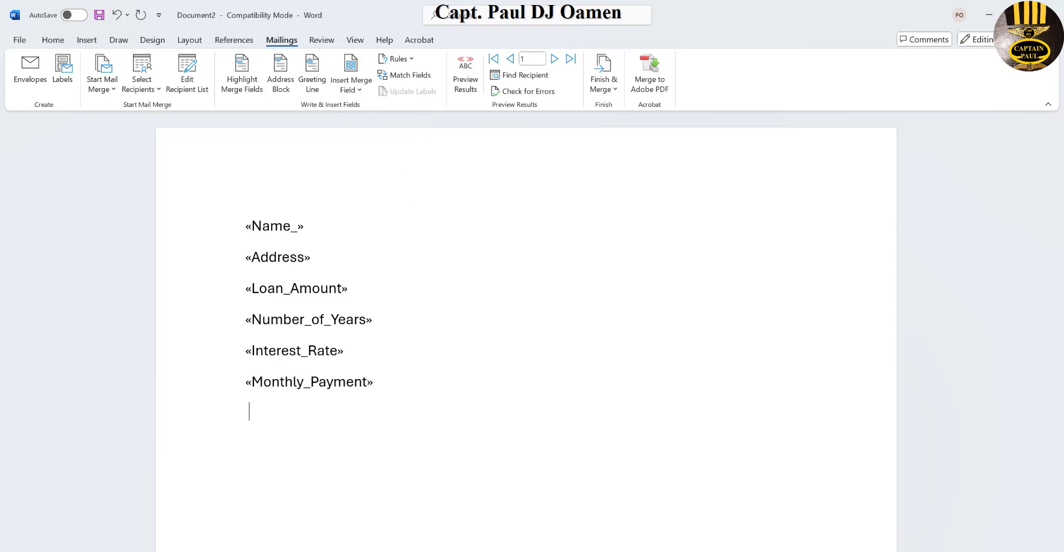
{"action": "left_click", "coordinate": [365, 93]}
{"action": "left_click", "coordinate": [382, 219]}
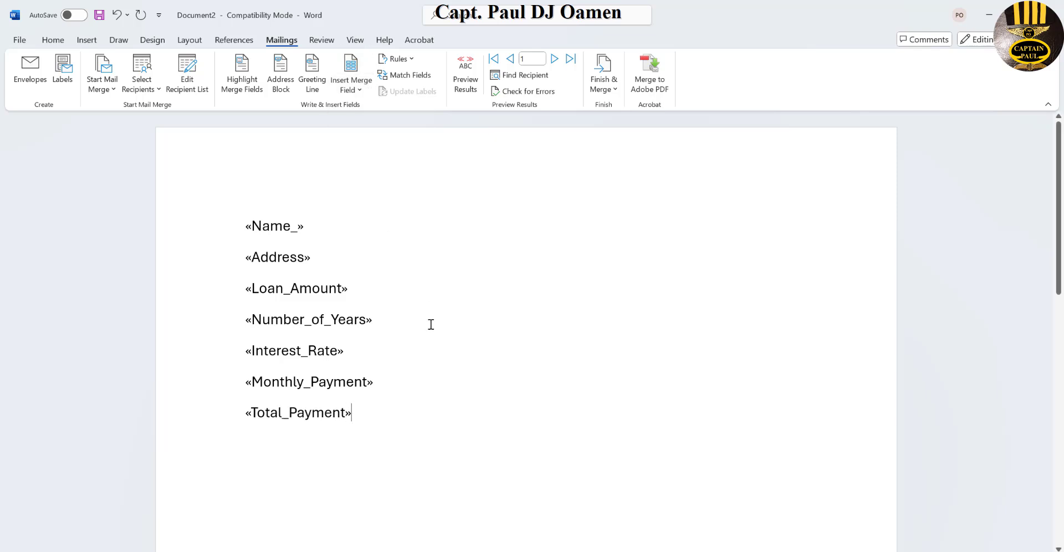
{"action": "key", "text": "Return"}
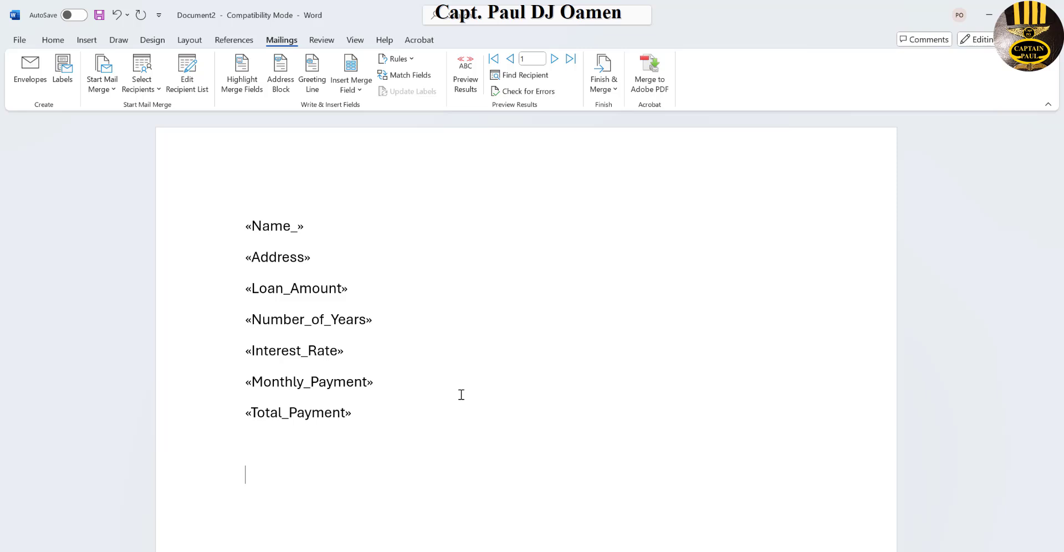
- Generate four paragraphs of filler text with =rand(4,4) below the merge fields
{"action": "type", "text": "=rand(4"}
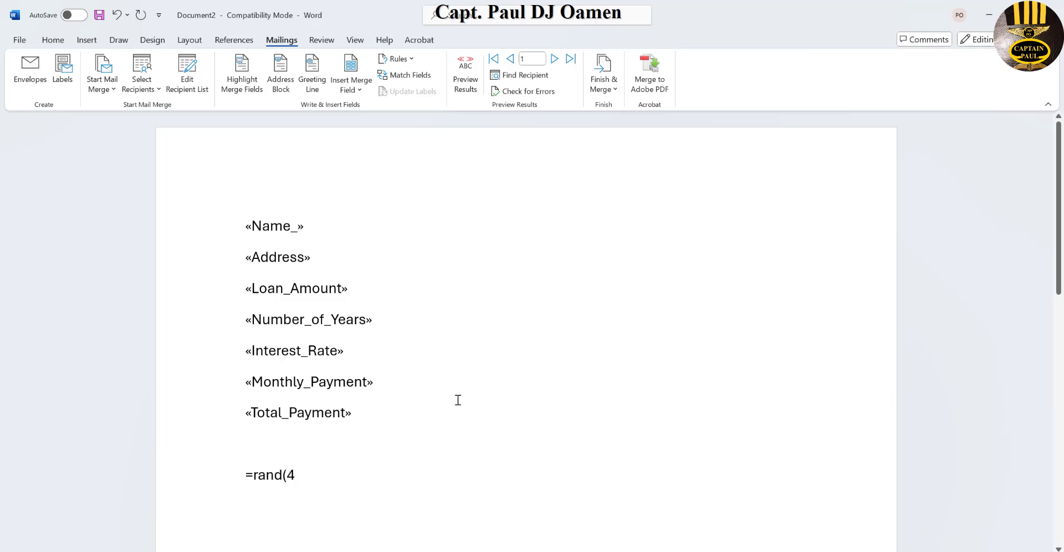
{"action": "type", "text": ",4)"}
{"action": "key", "text": "Return"}
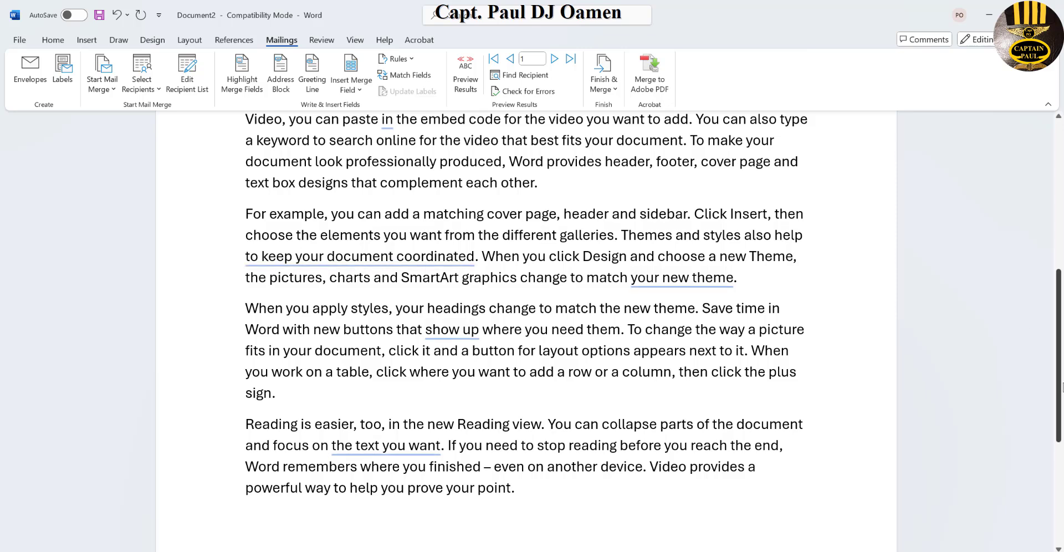
{"action": "left_click_drag", "start_coordinate": [1060, 390], "coordinate": [1062, 272]}
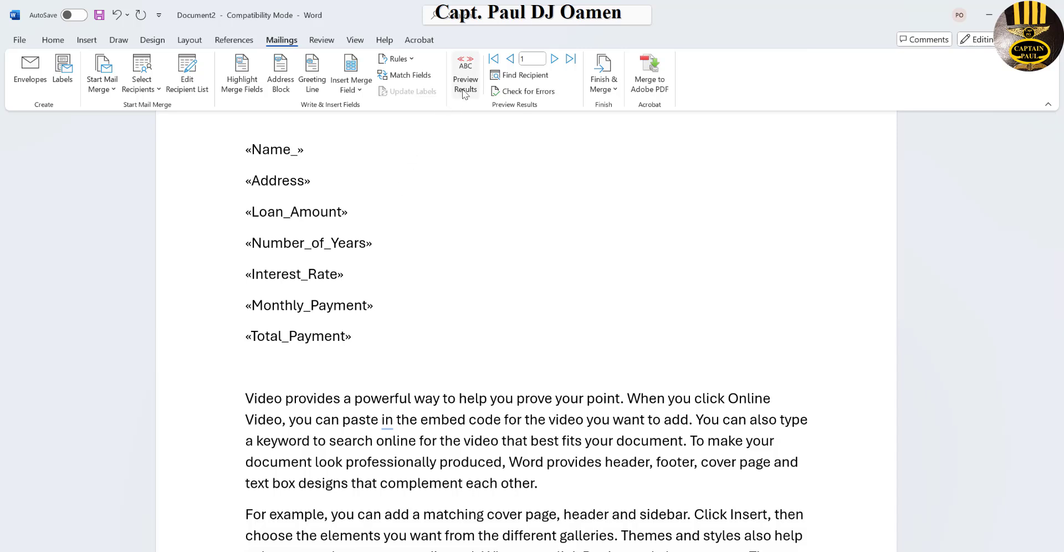
- Preview the merged results and step through records 1 to 8, checking the letter
{"action": "left_click", "coordinate": [473, 68]}
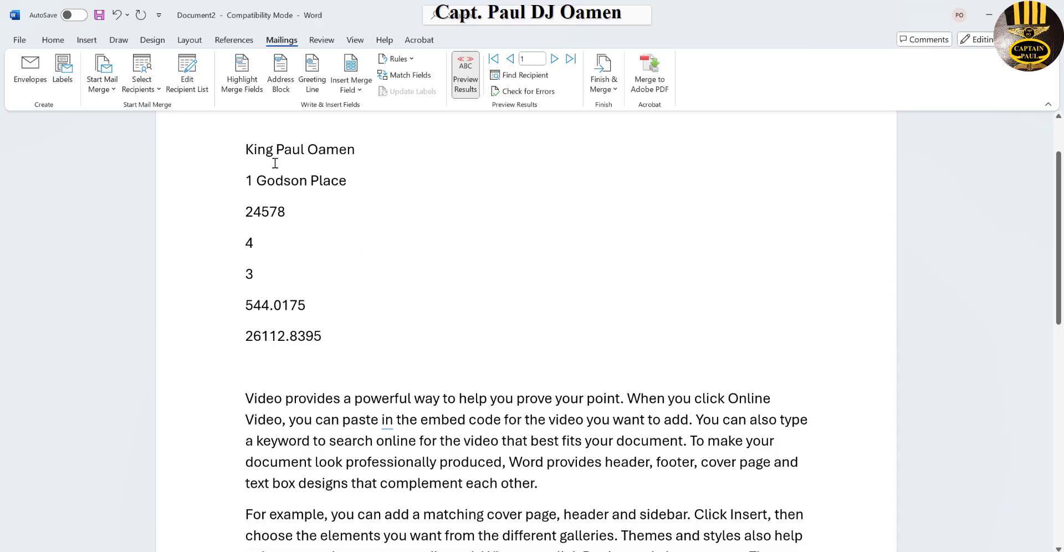
{"action": "left_click", "coordinate": [554, 61]}
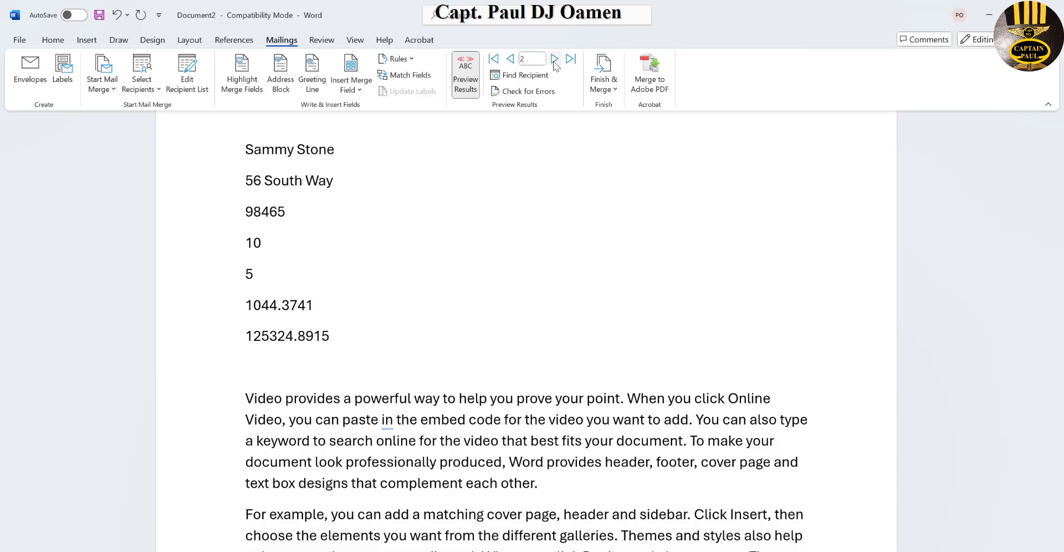
{"action": "left_click", "coordinate": [554, 60]}
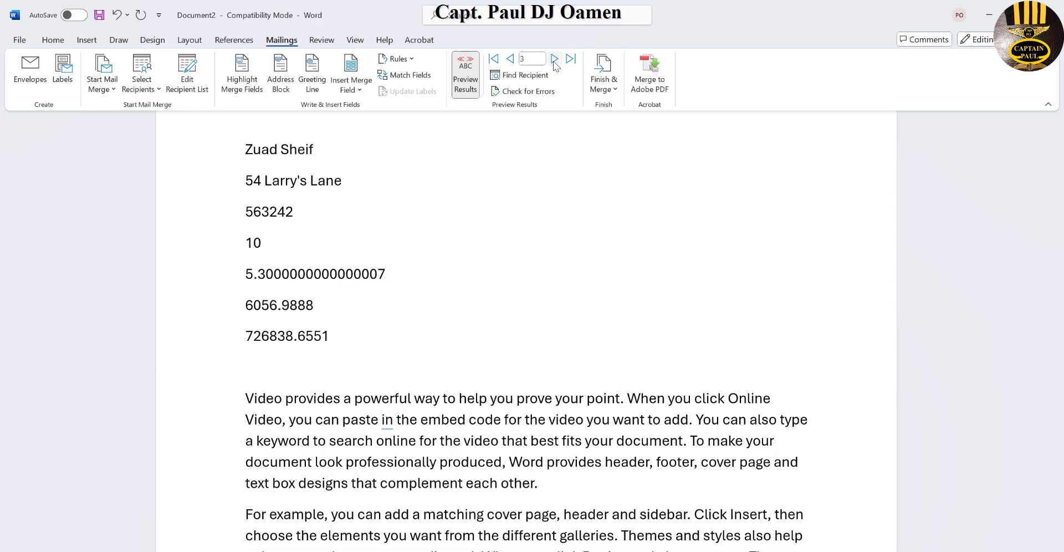
{"action": "left_click", "coordinate": [555, 60]}
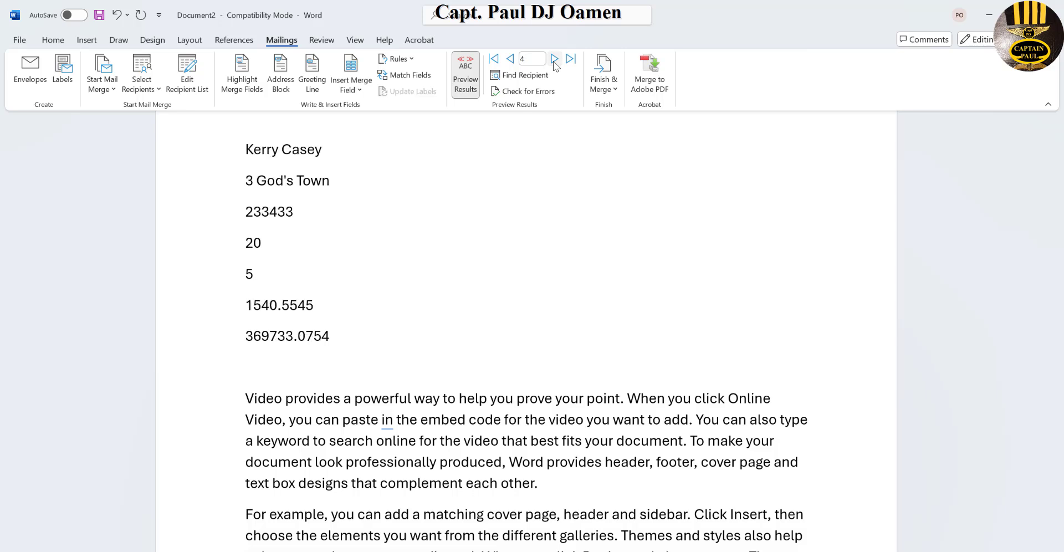
{"action": "left_click", "coordinate": [555, 60]}
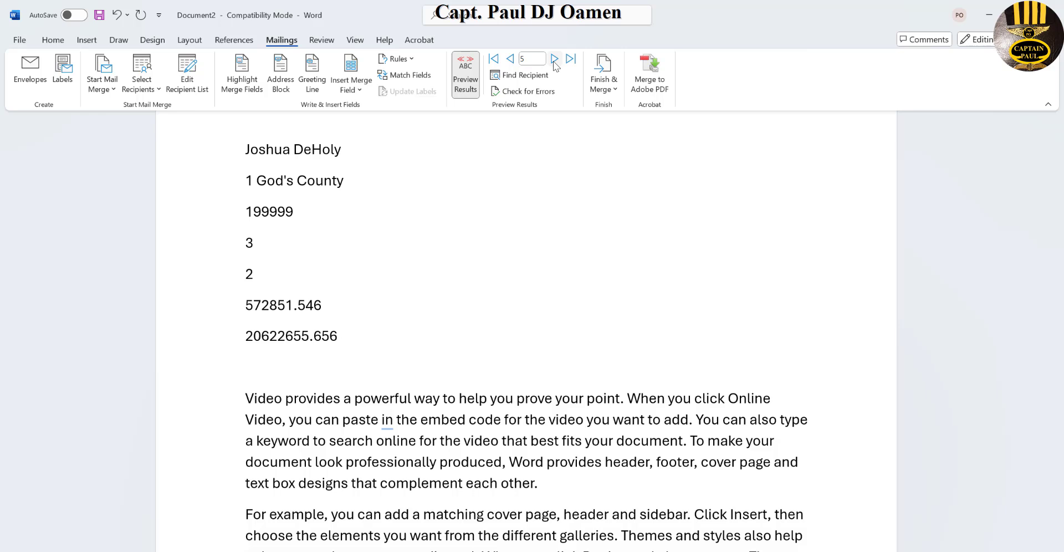
{"action": "left_click", "coordinate": [554, 60]}
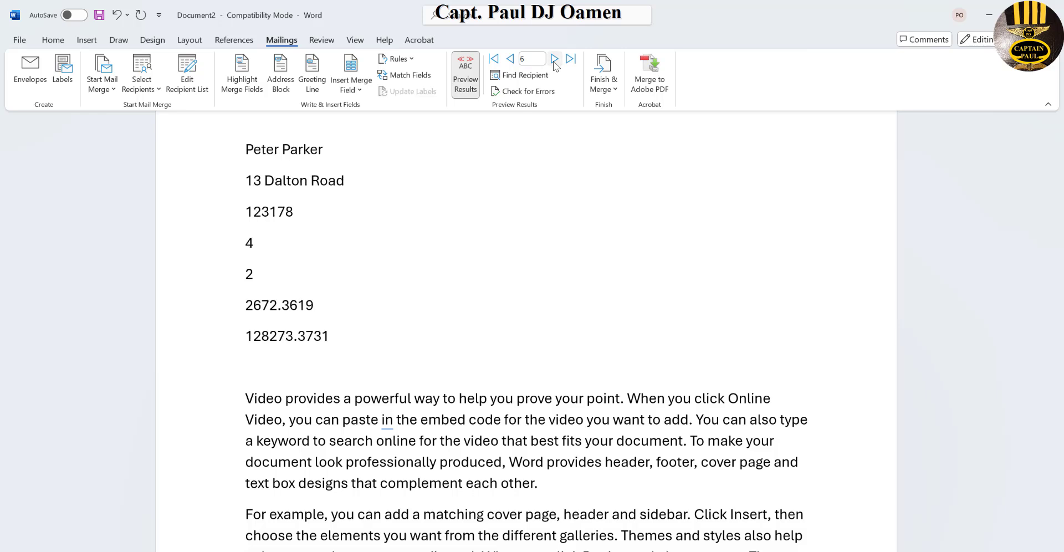
{"action": "left_click", "coordinate": [555, 60]}
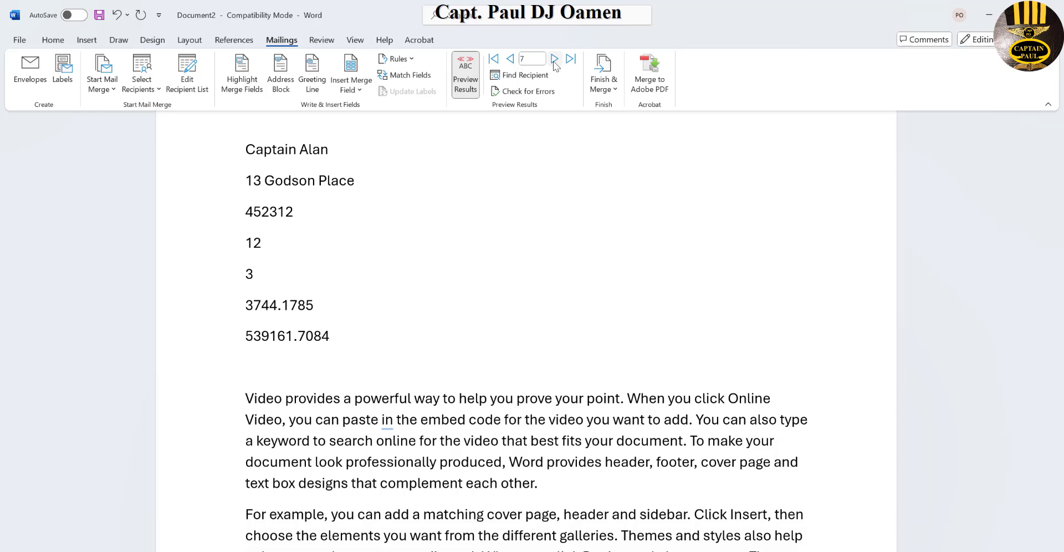
{"action": "left_click", "coordinate": [555, 59]}
{"action": "scroll", "coordinate": [564, 339], "scroll_direction": "down", "scroll_amount": 1}
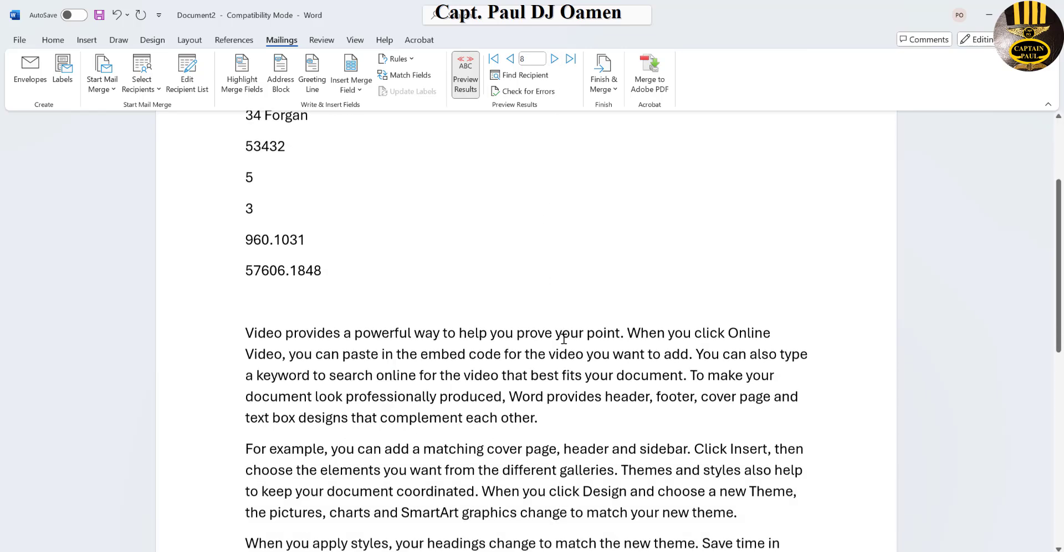
{"action": "scroll", "coordinate": [564, 338], "scroll_direction": "down", "scroll_amount": 6}
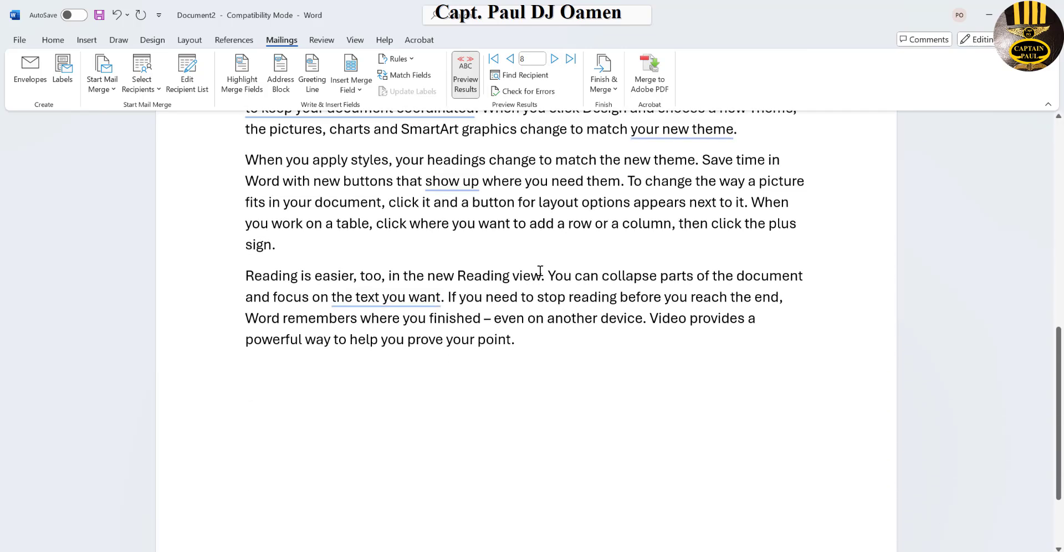
{"action": "scroll", "coordinate": [545, 269], "scroll_direction": "up", "scroll_amount": 4}
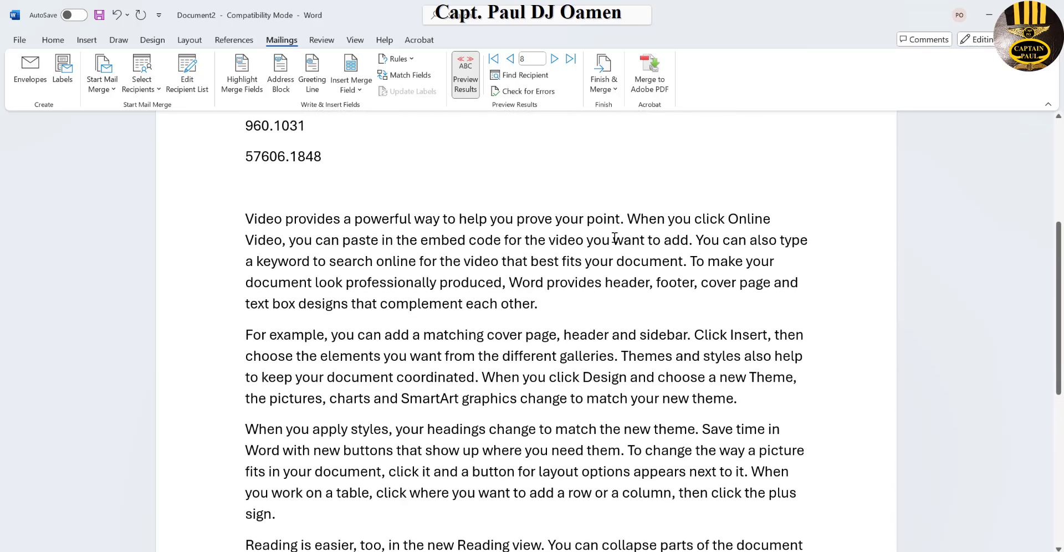
{"action": "scroll", "coordinate": [604, 221], "scroll_direction": "up", "scroll_amount": 1}
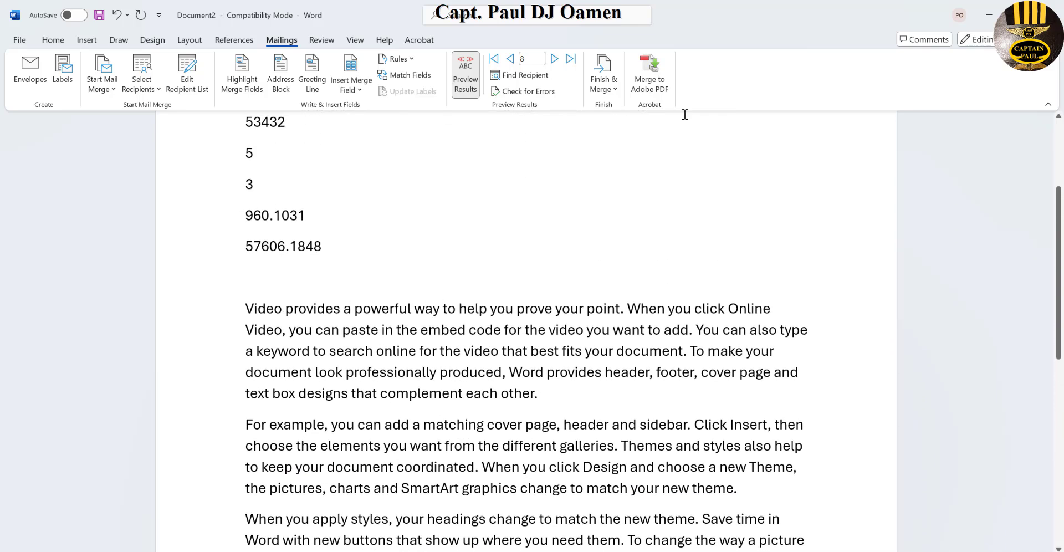
- Merge all records to Adobe PDF as PDFMailer files in the Desktop's _!_Femo folder
{"action": "left_click", "coordinate": [651, 89]}
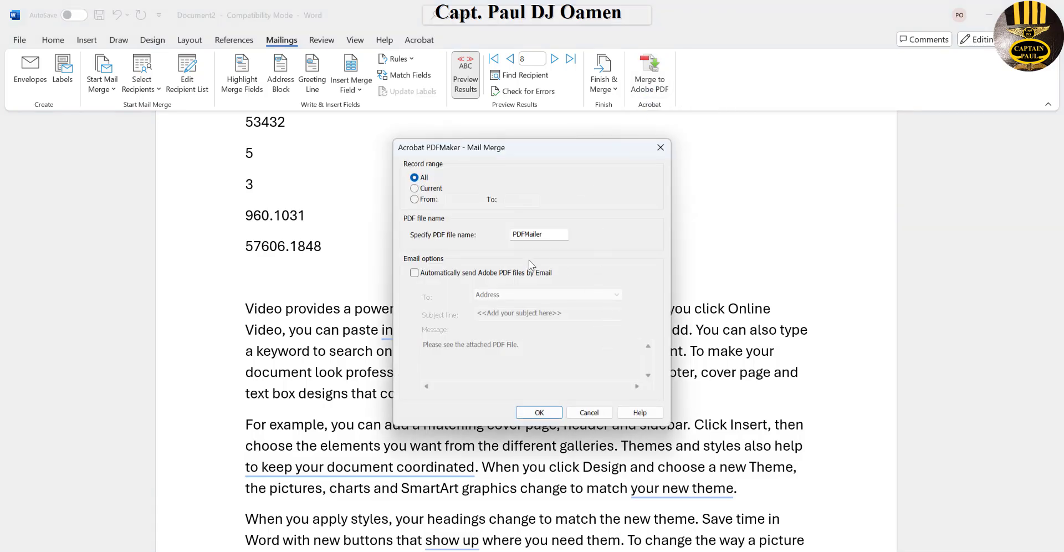
{"action": "key", "text": "Return"}
{"action": "left_click_drag", "start_coordinate": [614, 273], "coordinate": [613, 260]}
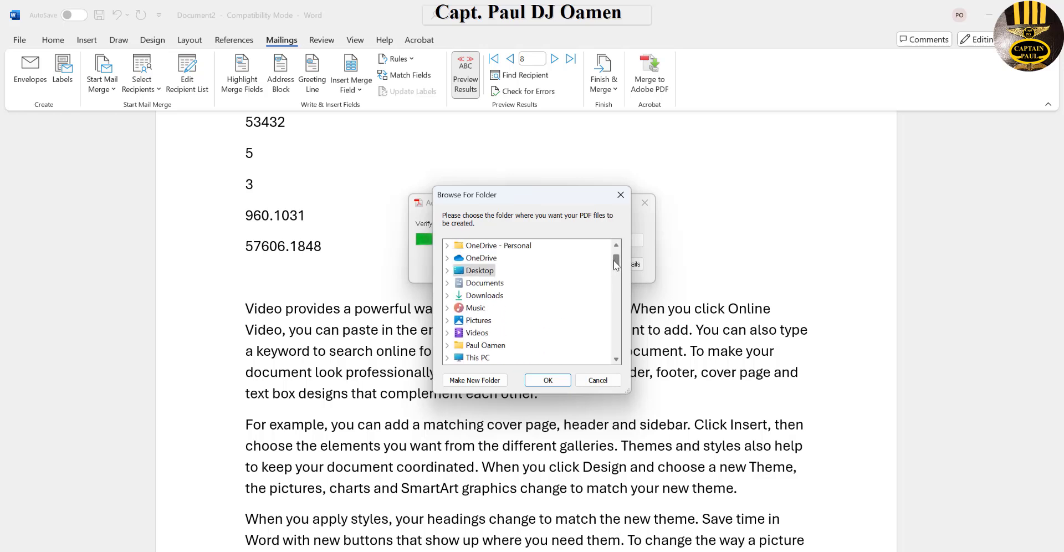
{"action": "left_click", "coordinate": [474, 272]}
{"action": "double_click", "coordinate": [475, 271]}
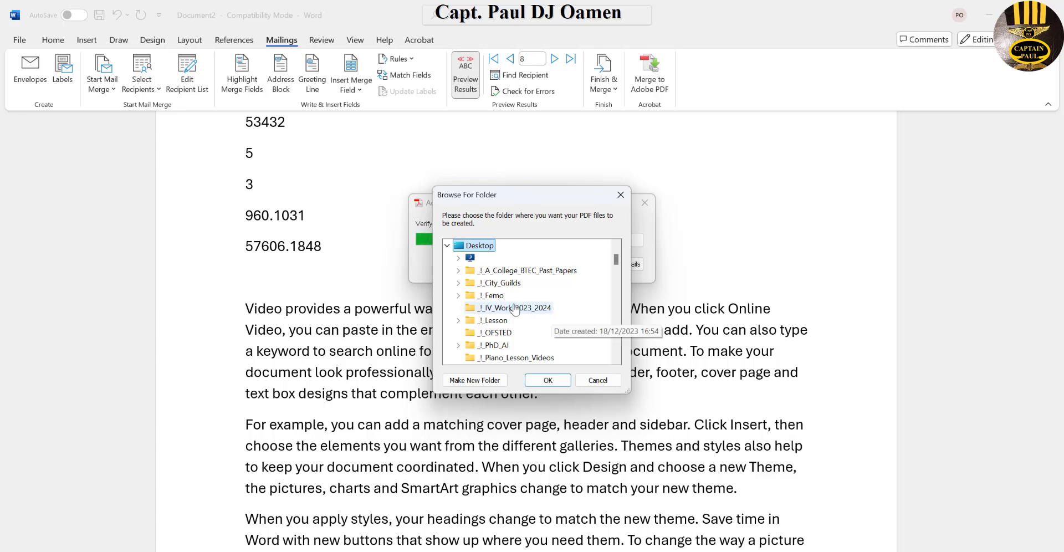
{"action": "double_click", "coordinate": [491, 296]}
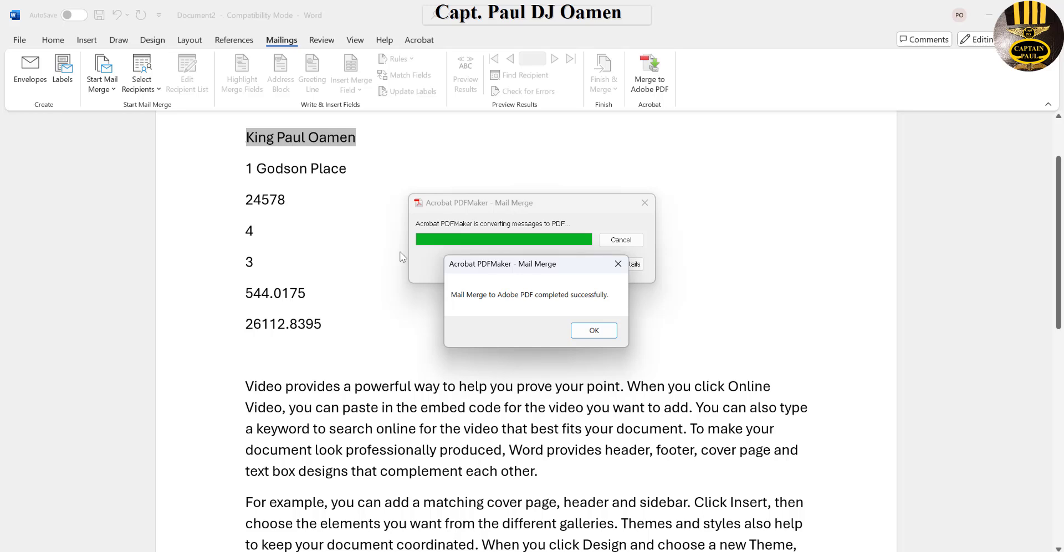
- Dismiss the completion message and open PDFMailer181 from Desktop\_!_Femo
{"action": "left_click", "coordinate": [587, 333]}
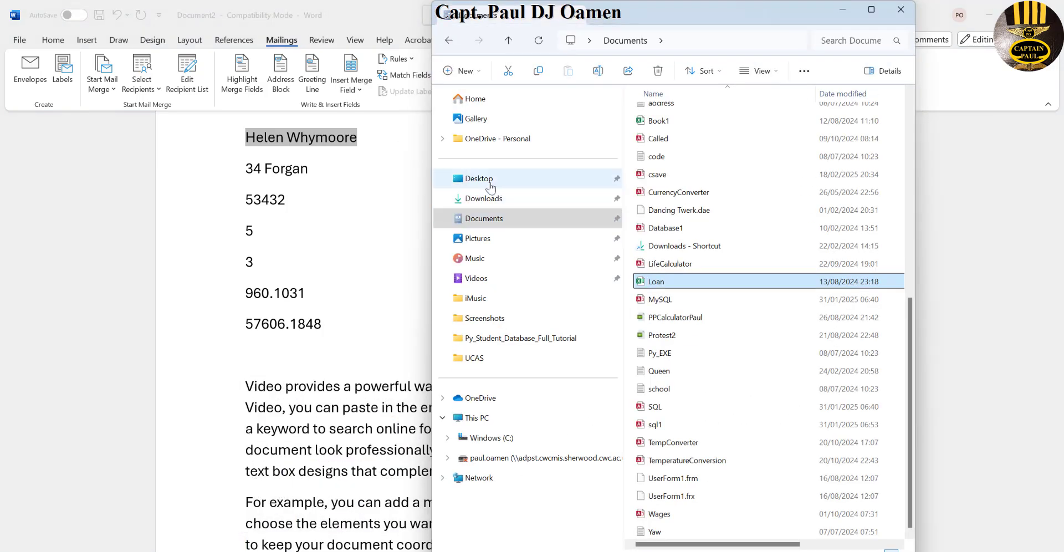
{"action": "left_click", "coordinate": [470, 179]}
{"action": "double_click", "coordinate": [659, 169]}
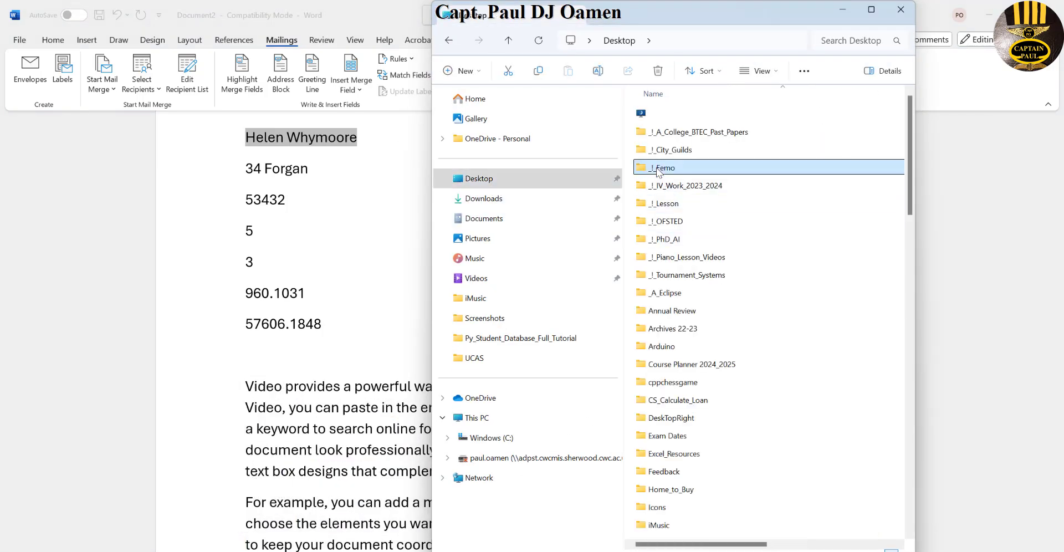
{"action": "scroll", "coordinate": [907, 342], "scroll_direction": "down", "scroll_amount": 1}
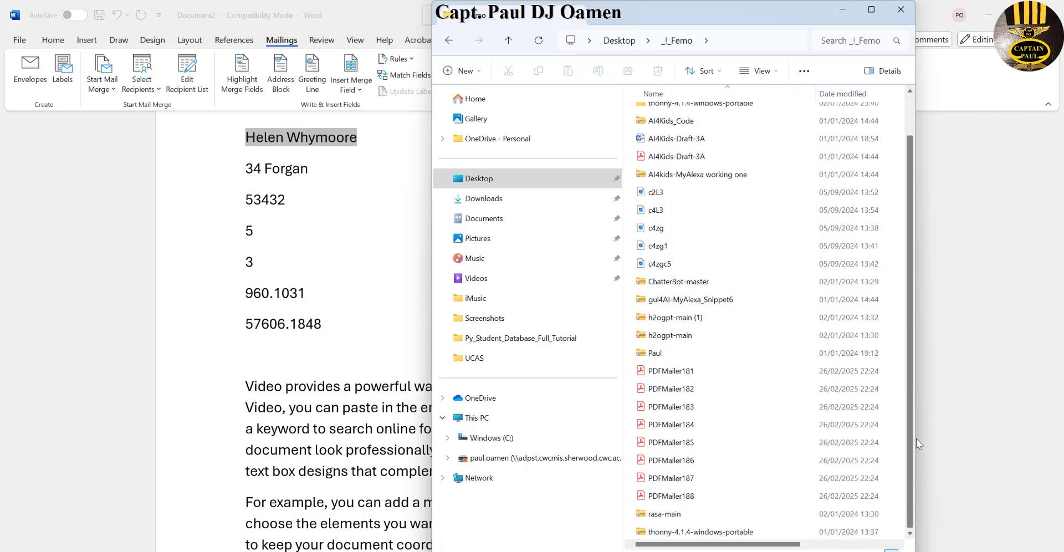
{"action": "left_click", "coordinate": [692, 376]}
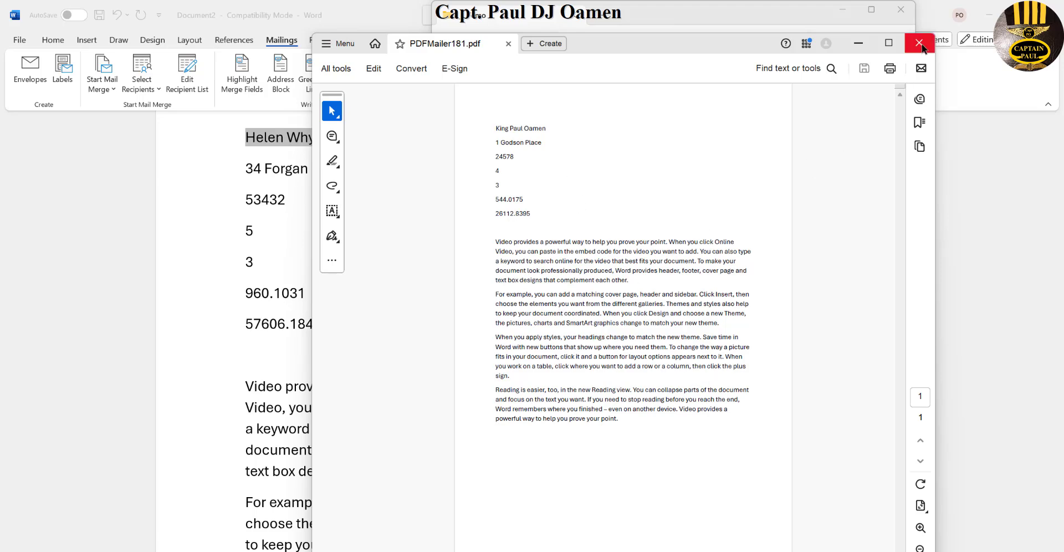
- Close PDFMailer181, review and close PDFMailer182, then return to the Word letter
{"action": "left_click", "coordinate": [922, 49]}
{"action": "double_click", "coordinate": [688, 395]}
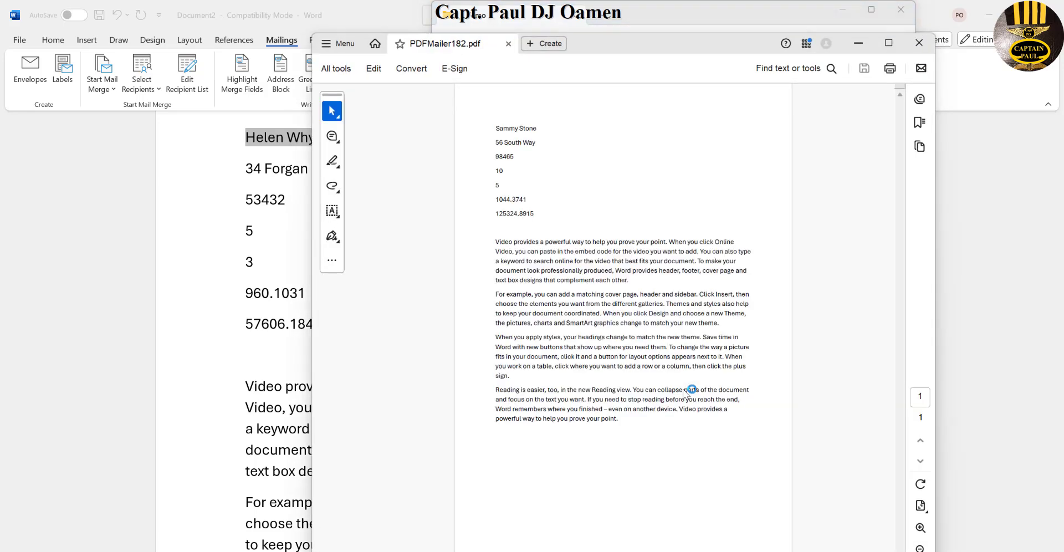
{"action": "left_click", "coordinate": [920, 44]}
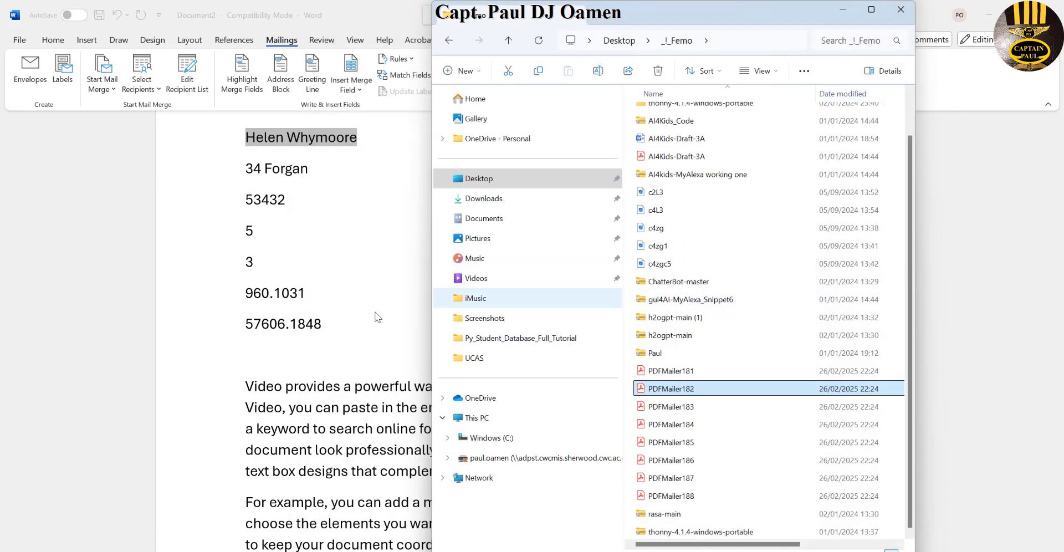
{"action": "left_click", "coordinate": [339, 324]}
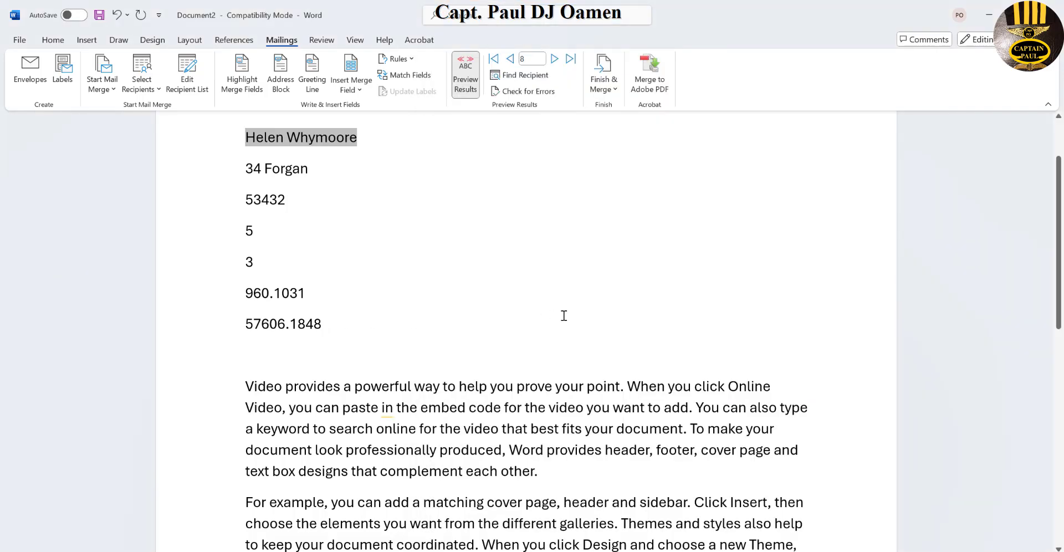